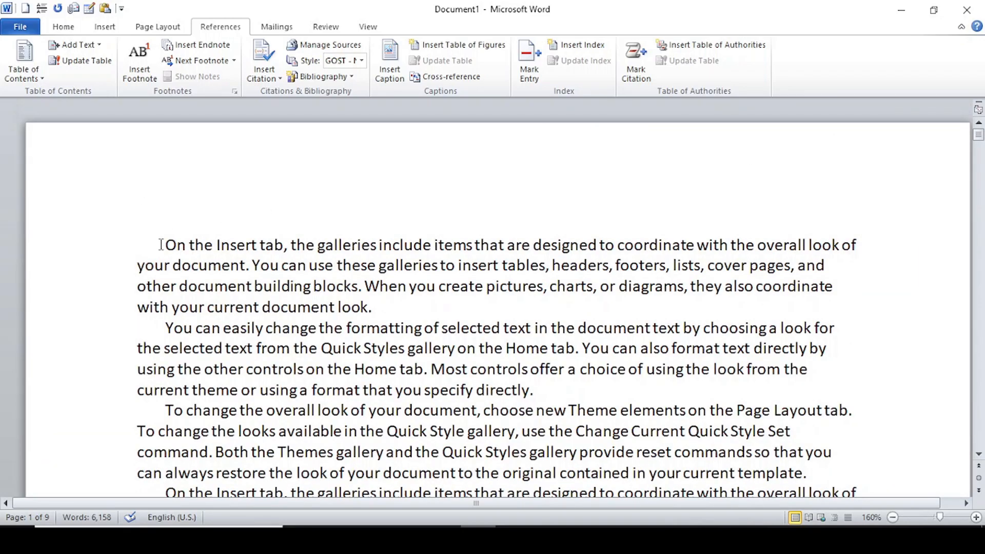
Step: Add the heading "Ms word" on its own line above the first paragraph of the document
click(160, 245)
text(Ms wor)
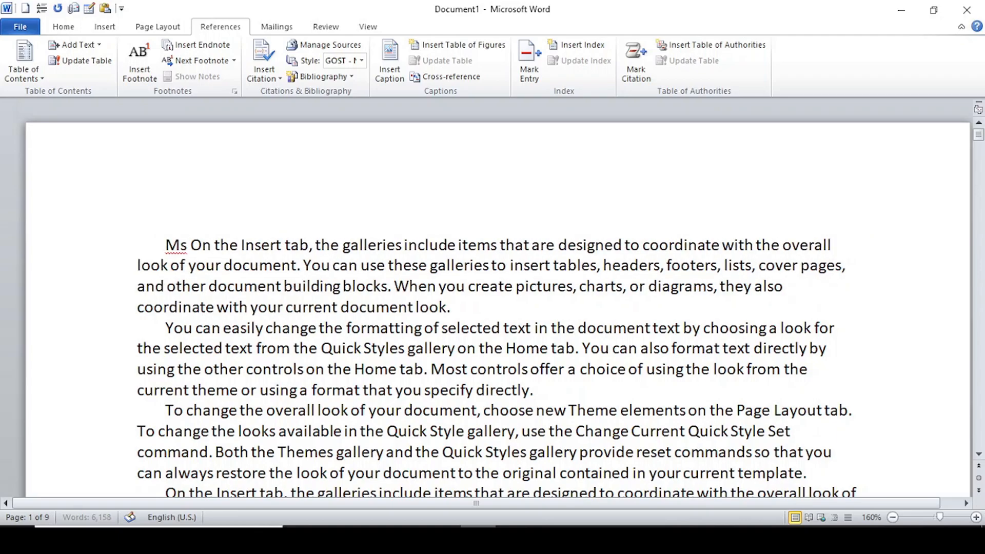
text(d)
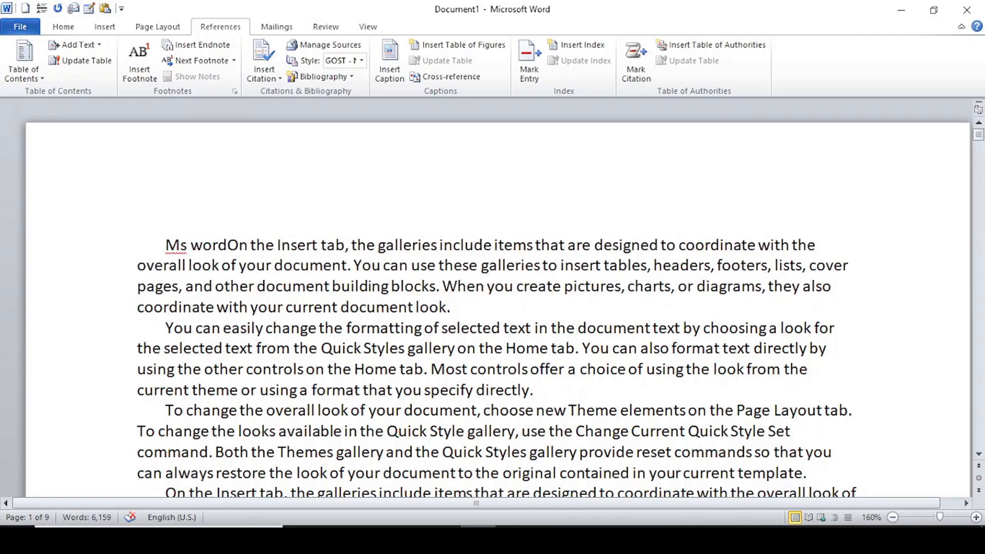
key(Return)
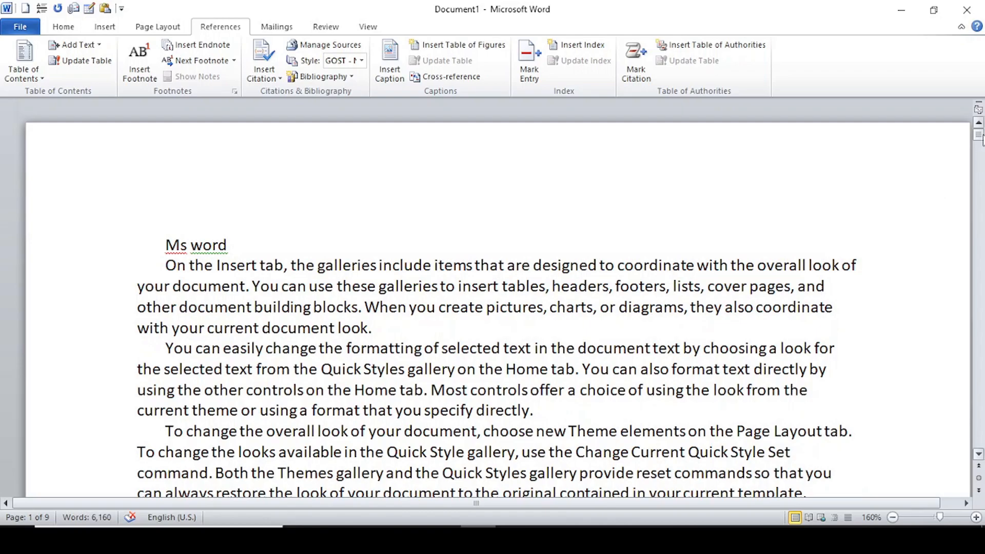
Step: Insert the heading "Ms powerpoint" on its own line before the text beginning "command. Both the Themes gallery" at the start of page 2
drag(979, 136, 978, 169)
click(116, 313)
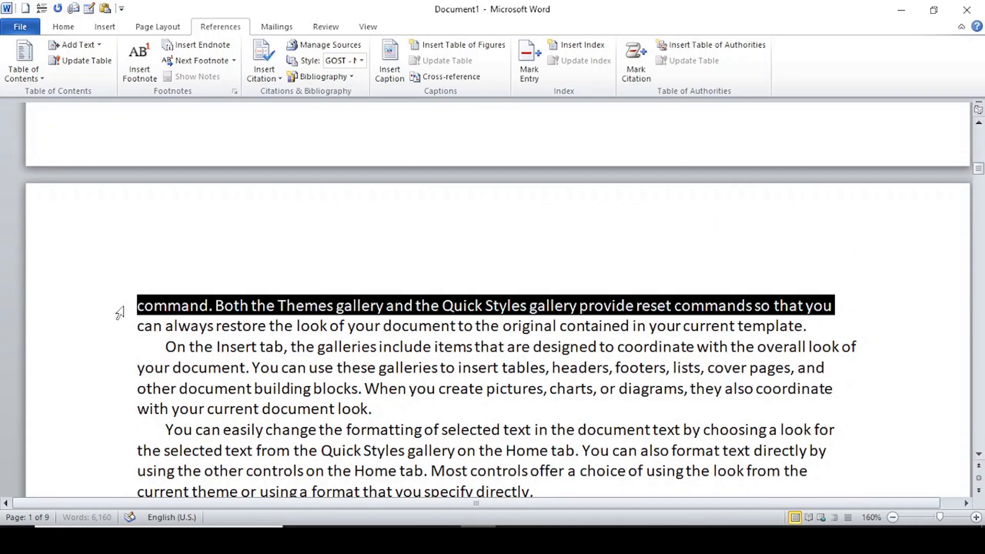
click(136, 310)
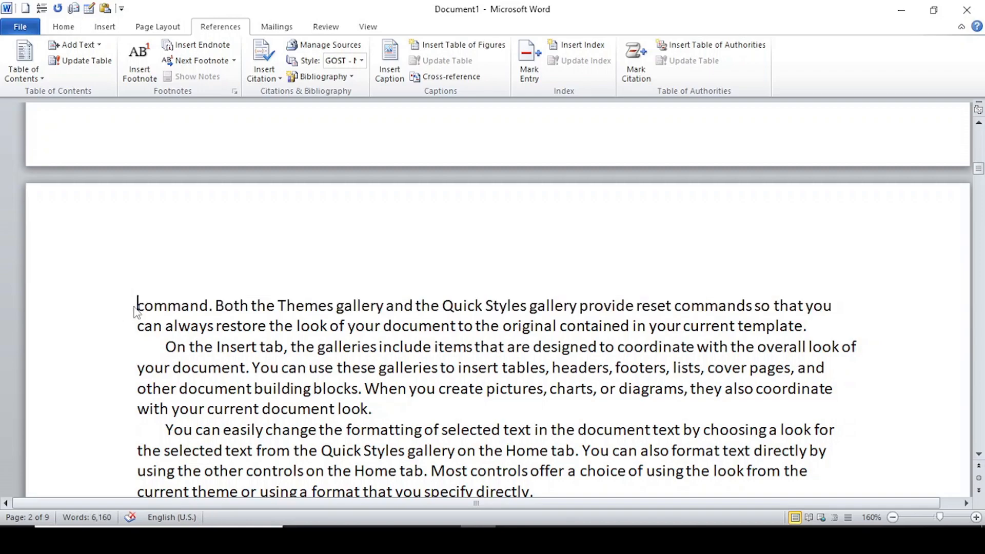
text(ms)
key(Return)
text(ms )
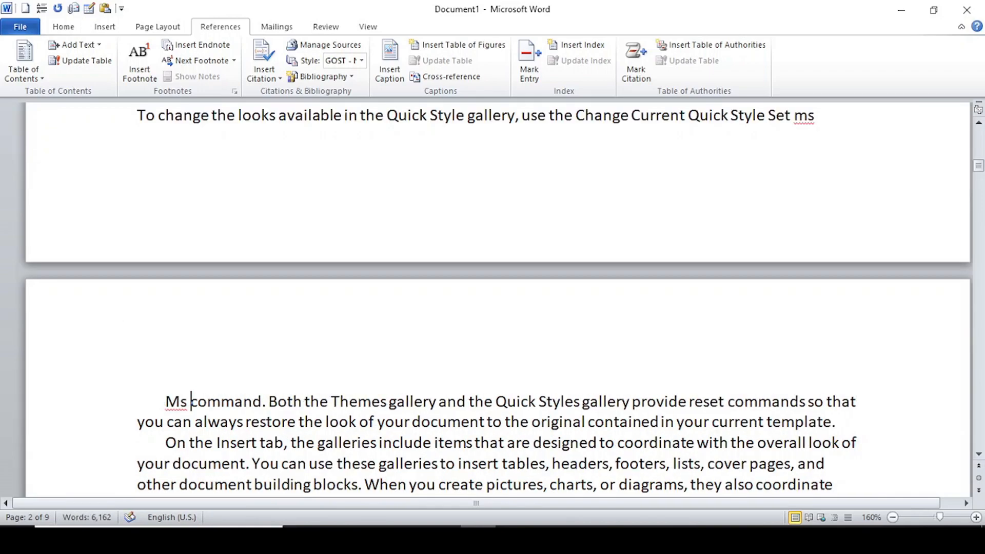
text(power)
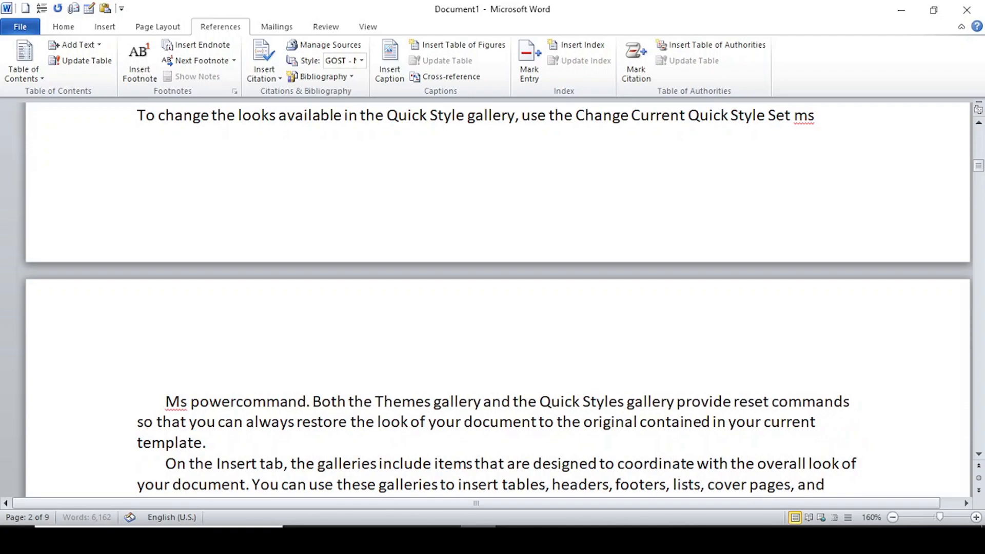
text(point)
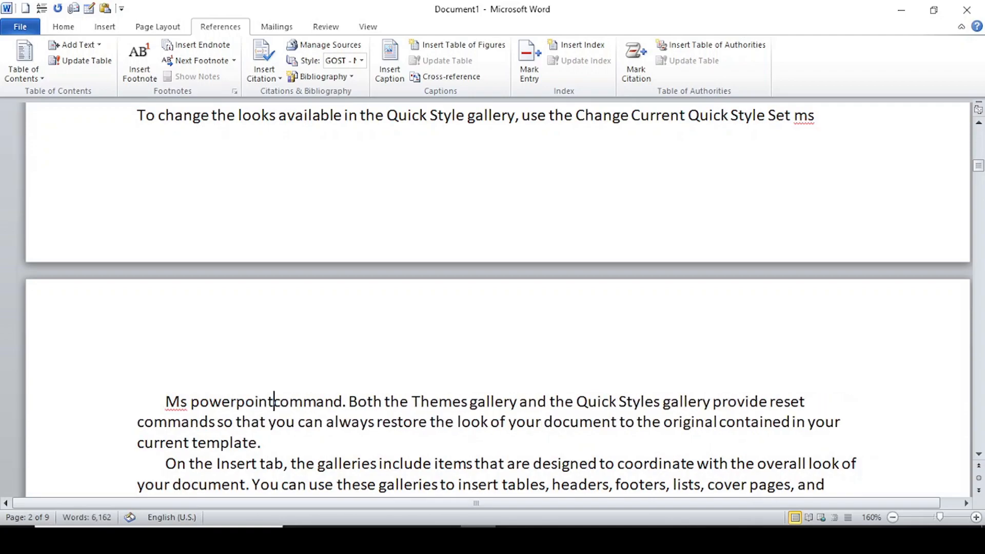
key(Return)
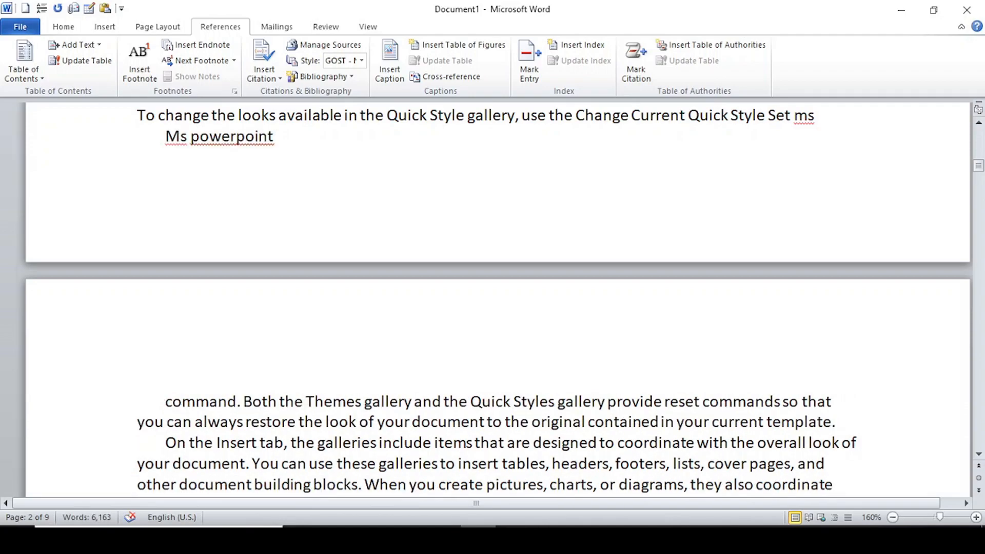
Step: Add two blank lines below the "Ms powerpoint" heading and one above it to push it onto page 2
key(Return)
key(Return)
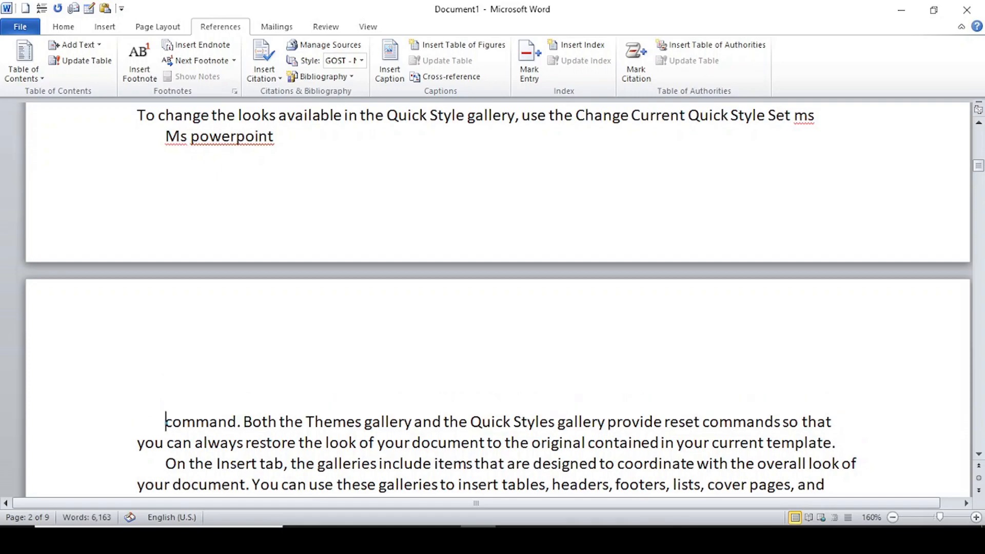
click(153, 138)
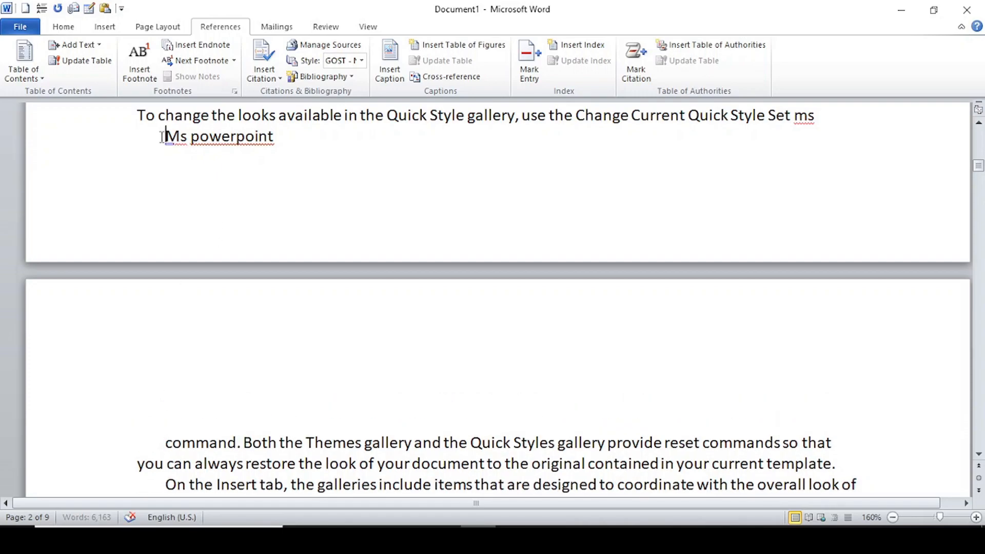
key(Return)
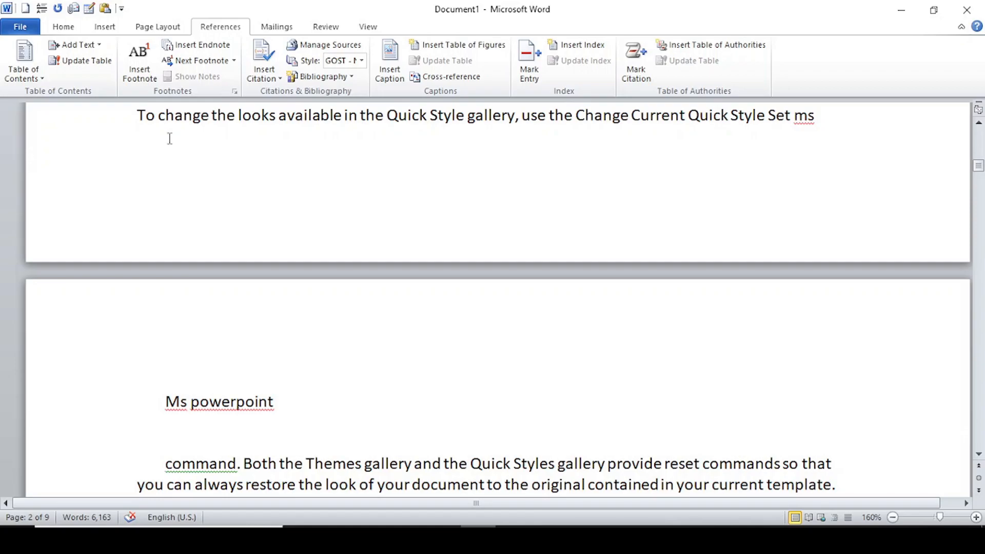
Step: Indent the text at the start of page 3 and add the heading "Ms excel" above it, separated by a blank line
drag(979, 169, 979, 205)
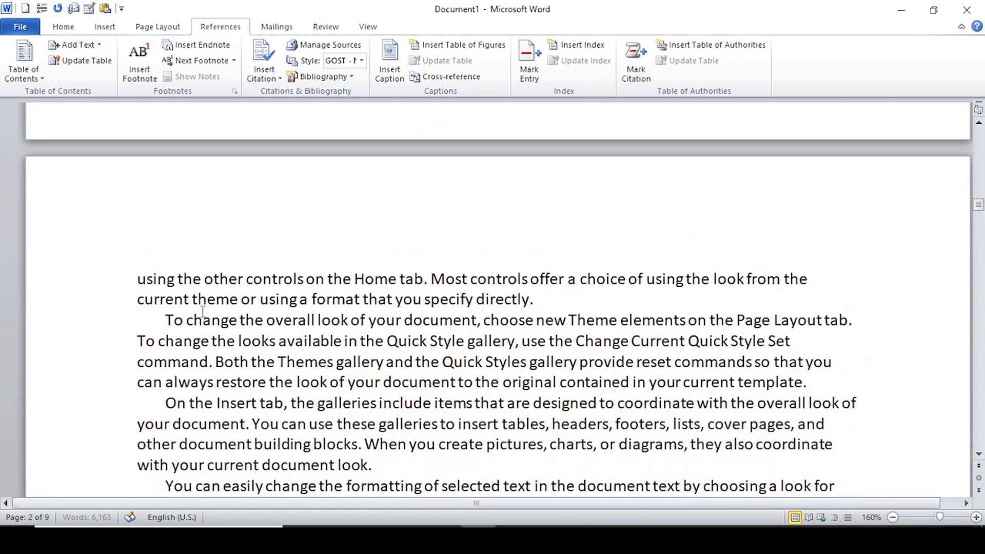
click(138, 280)
key(Tab)
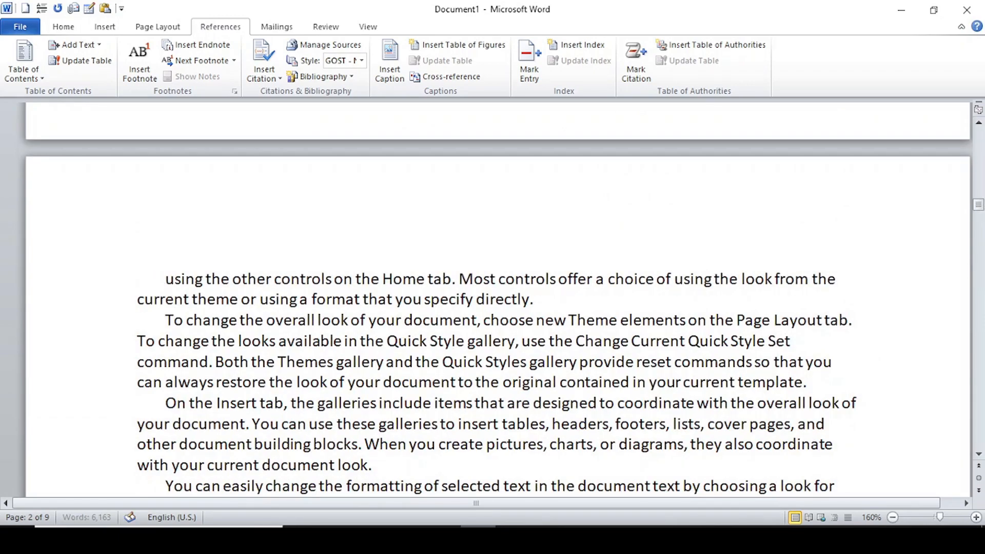
key(Return)
key(Return)
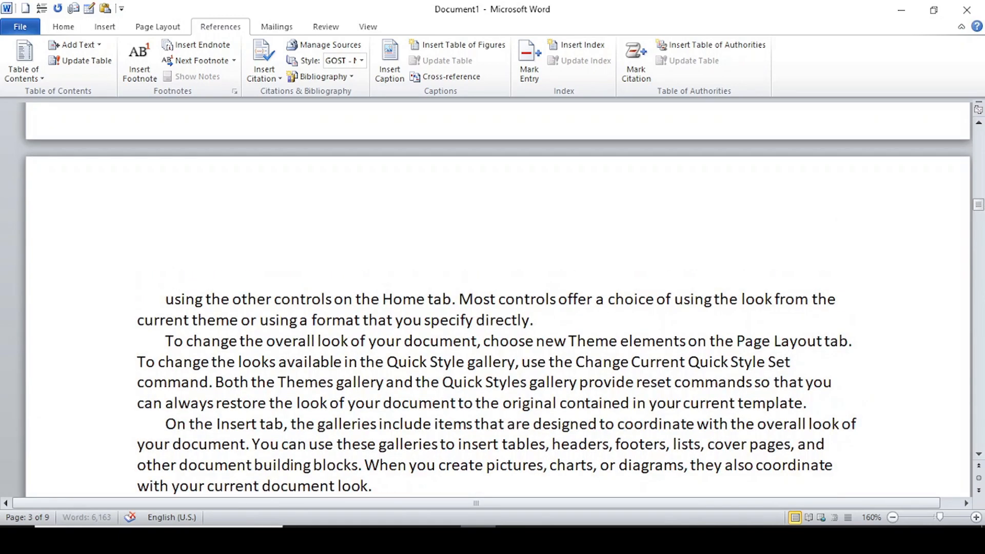
click(135, 256)
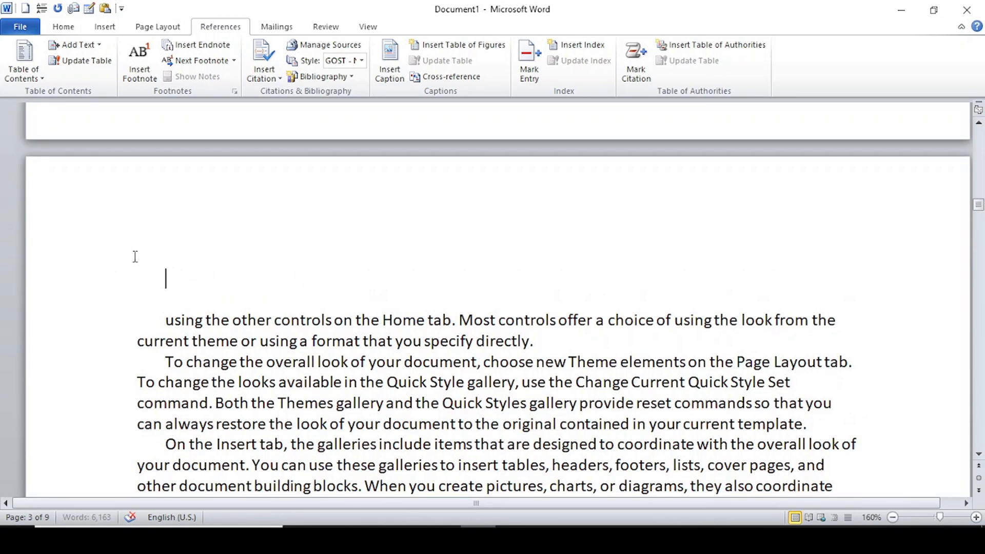
text(ms excel)
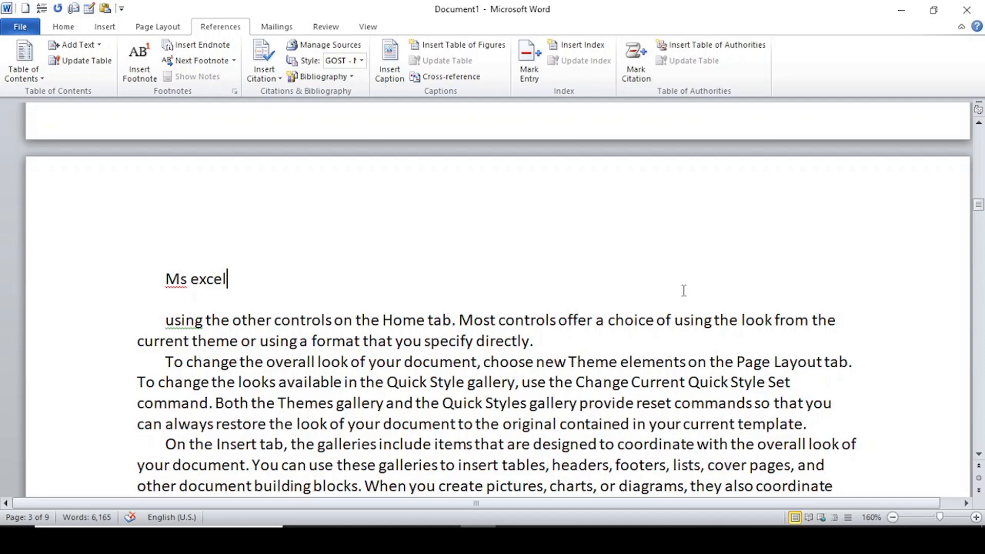
Step: Add the heading "Tayar" on its own line above the first paragraph of page 4, preceded by blank lines
drag(978, 210, 978, 244)
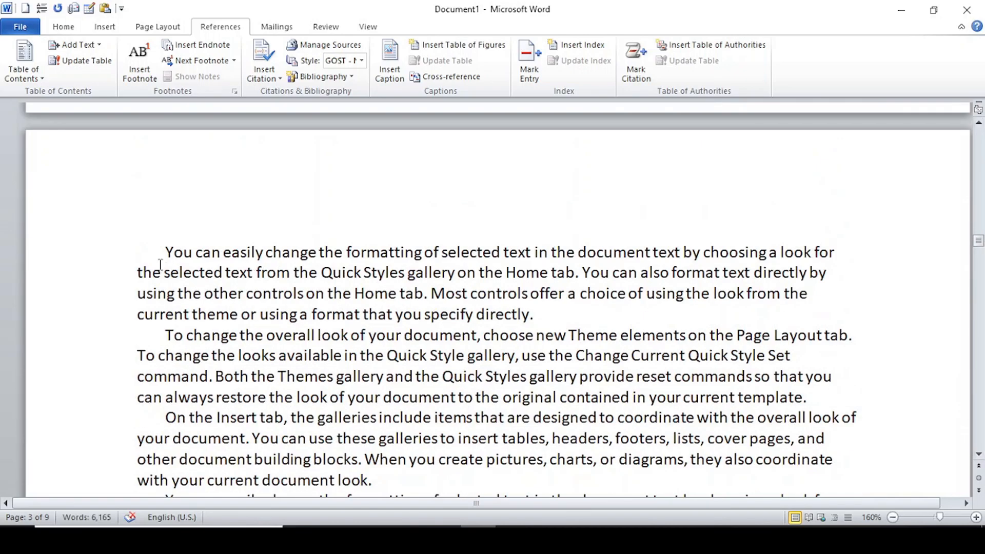
key(Return)
key(Return)
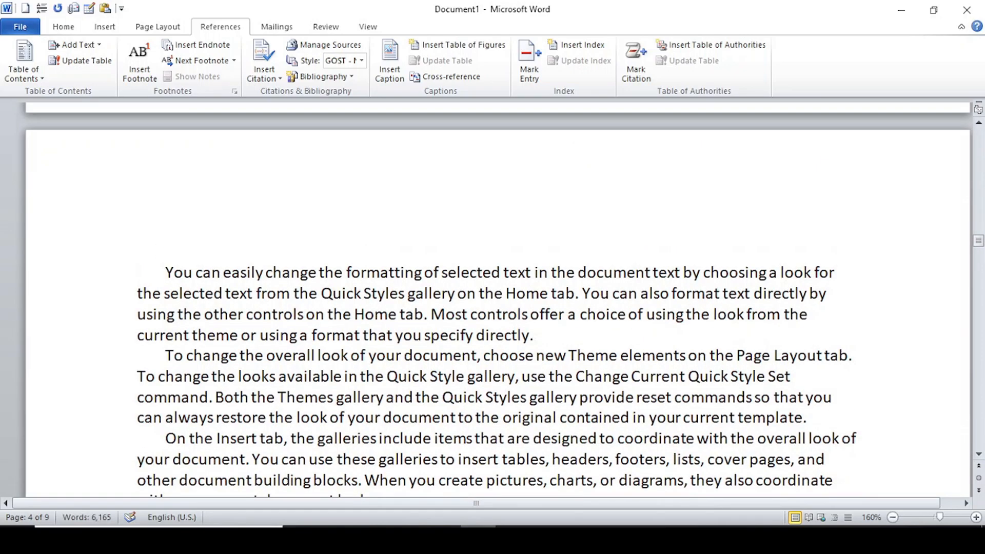
text(ta)
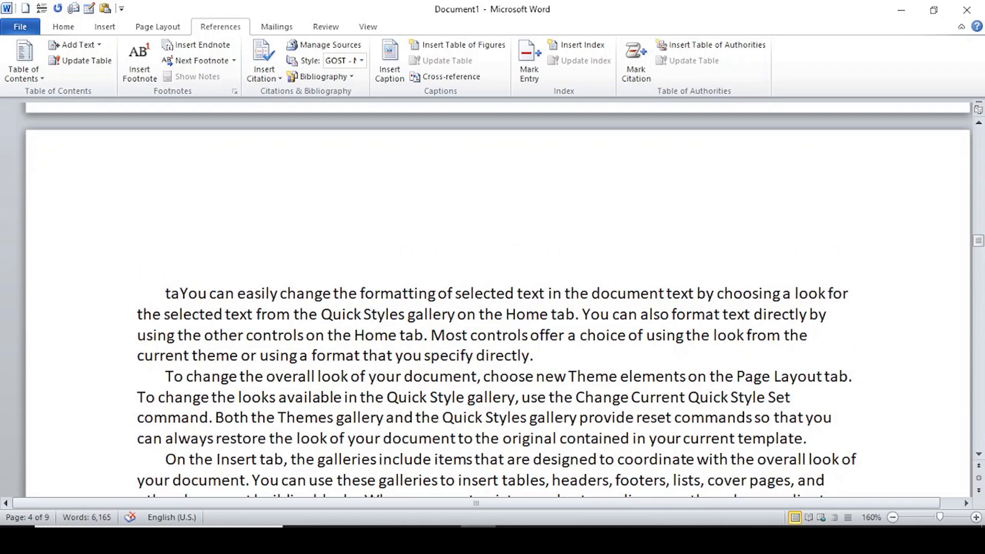
text(yar)
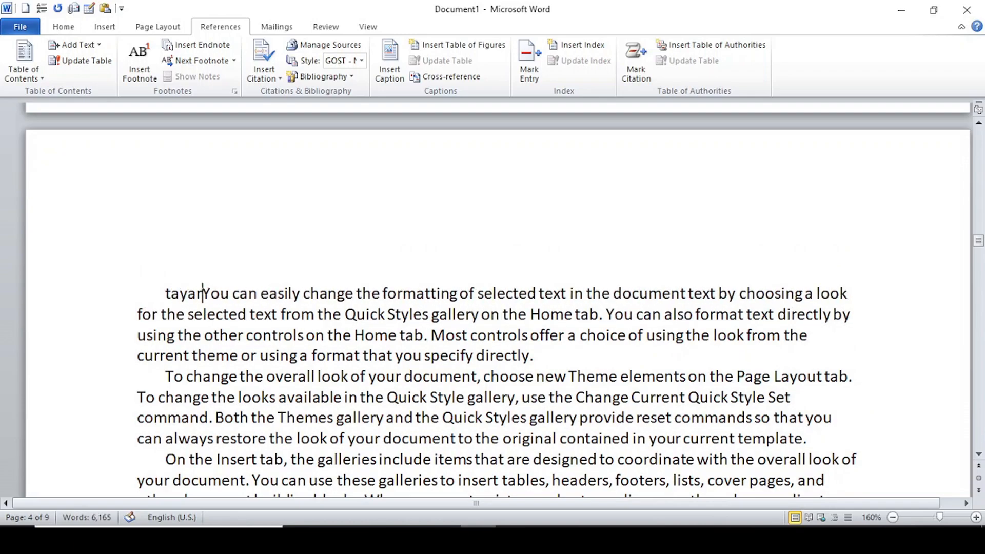
key(Return)
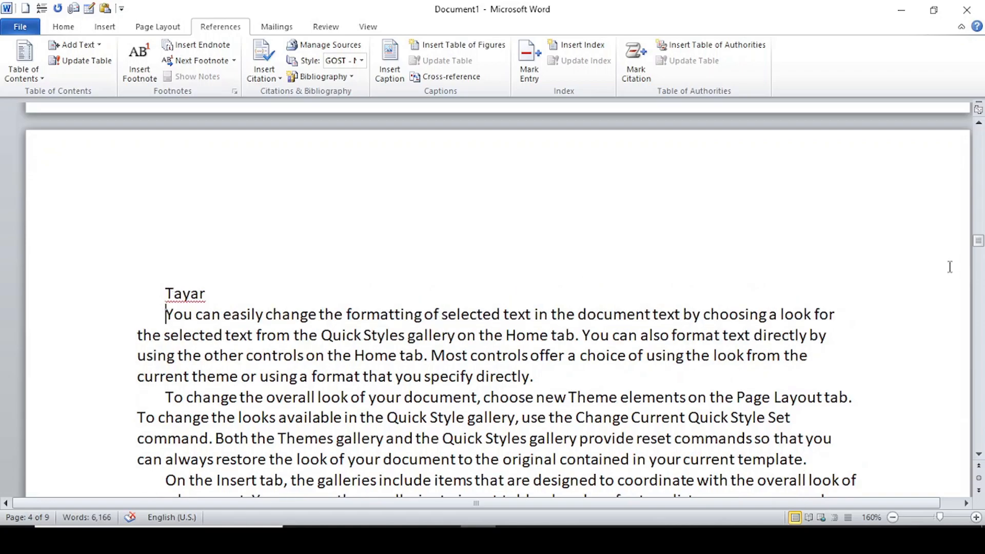
Step: Insert the heading "Oil" on its own line before the paragraph that starts page 5
drag(978, 249, 978, 273)
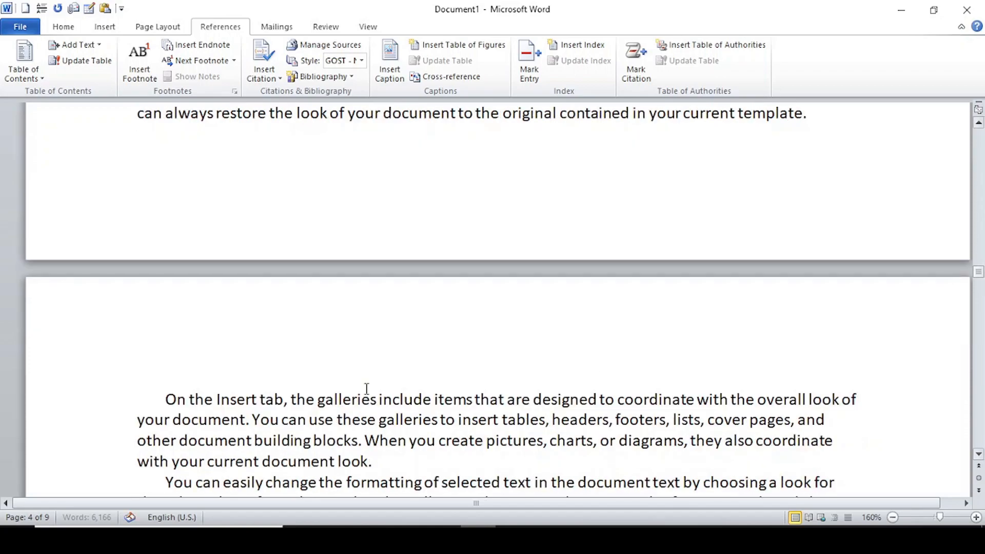
click(165, 399)
text(oil)
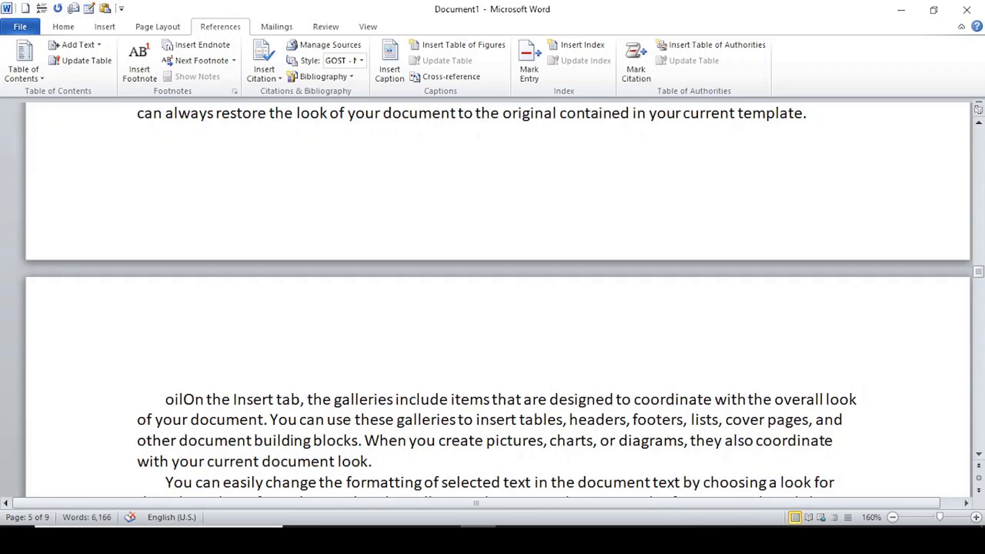
key(Return)
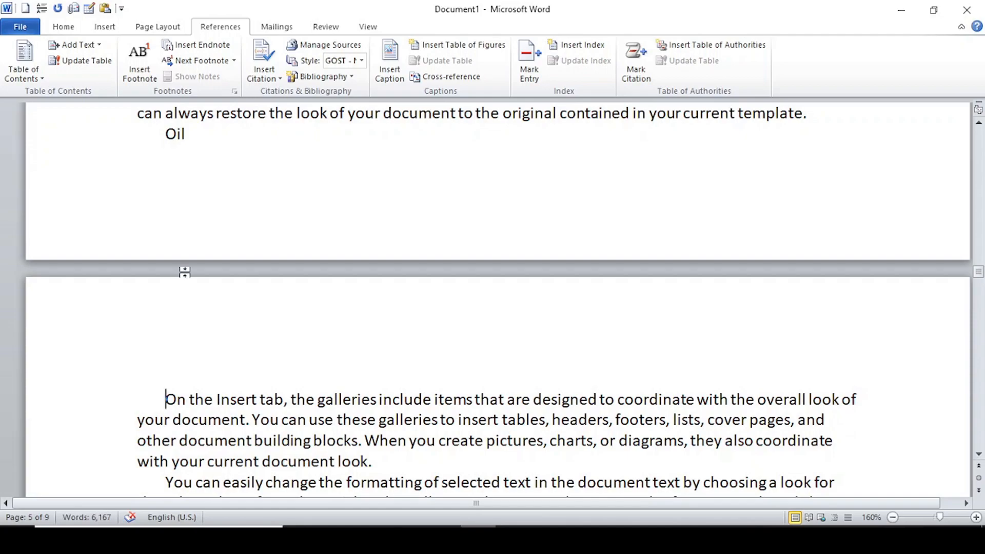
Step: Add two blank lines below the "Oil" heading and one above it to push it onto page 5
key(Return)
key(Return)
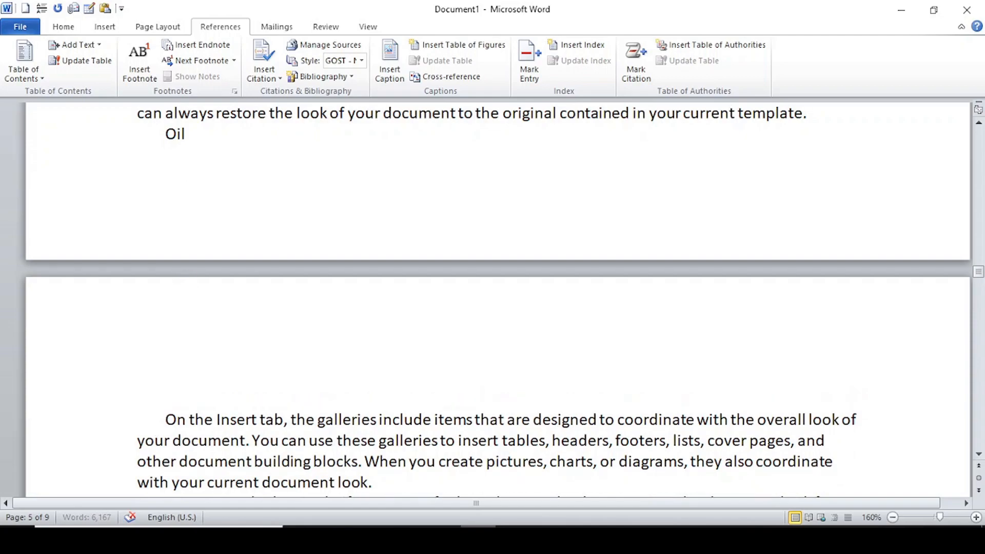
click(165, 130)
key(Return)
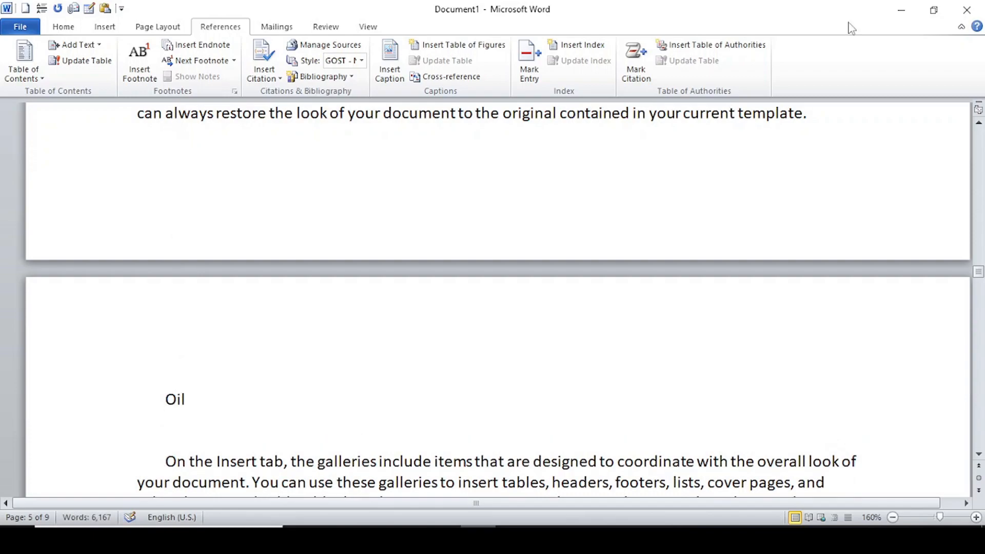
Step: Add the heading "Seat cover" above the first paragraph of page 6, followed by a blank line
drag(980, 273, 981, 314)
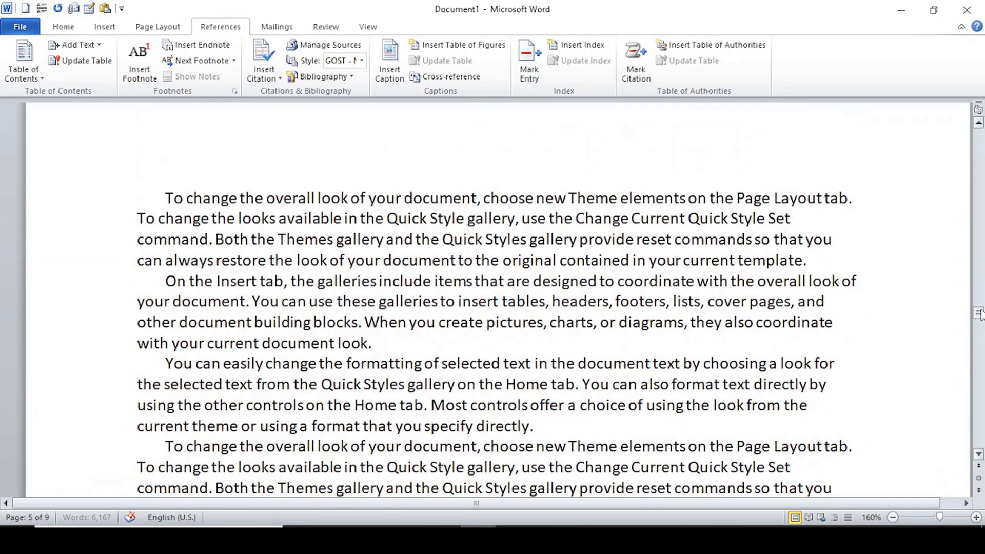
click(155, 196)
text(seat c)
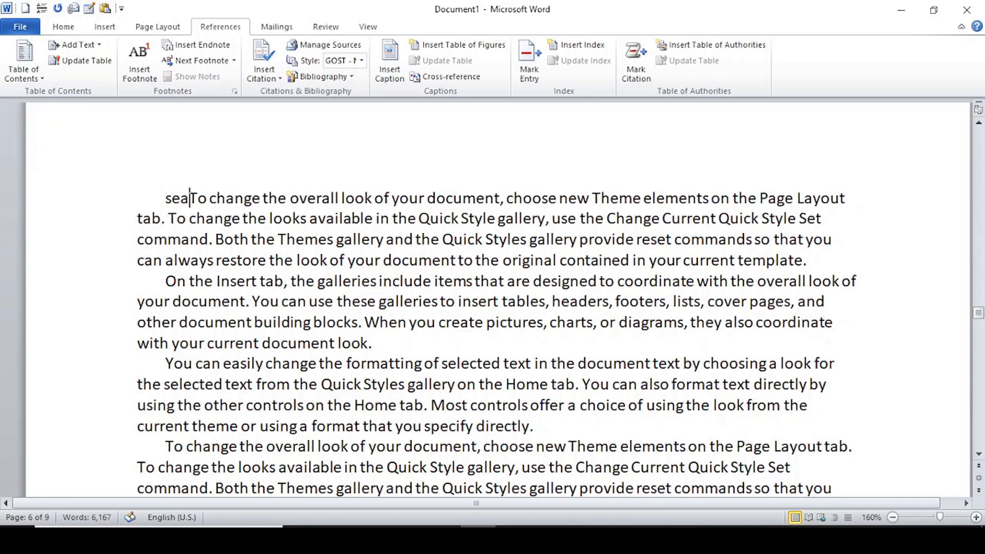
text(over)
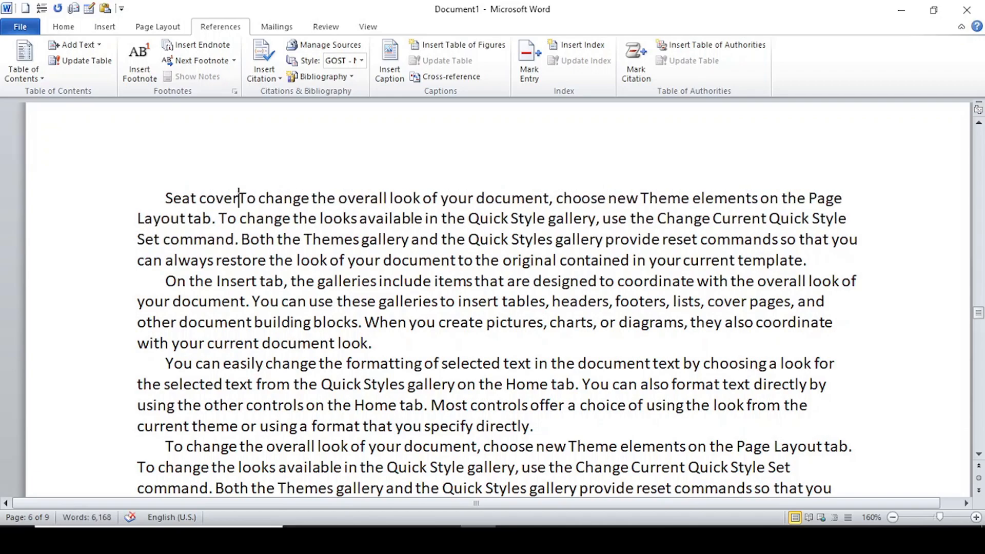
key(Return)
key(Return)
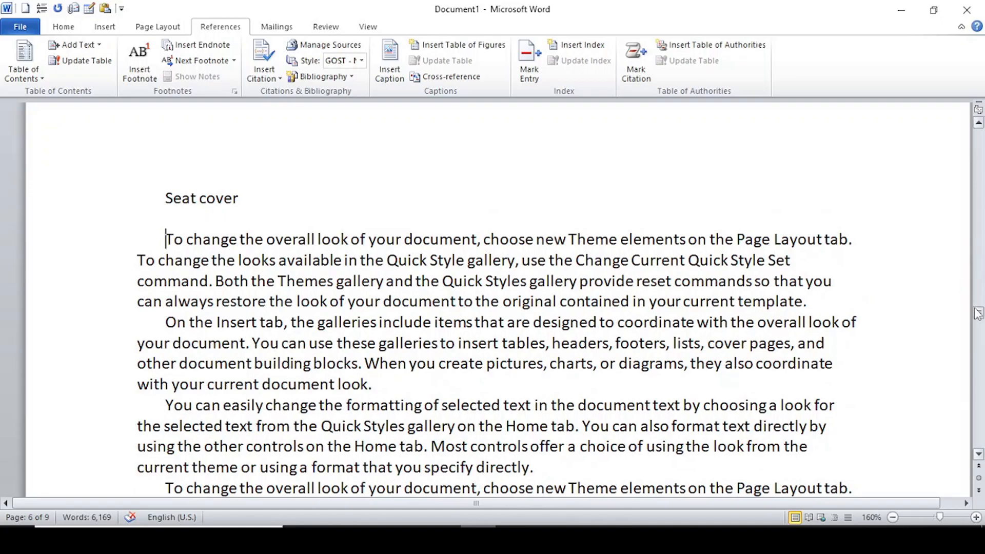
Step: Mark the "Ms word" heading on page 1 as a citation in the computer category
drag(980, 315, 975, 102)
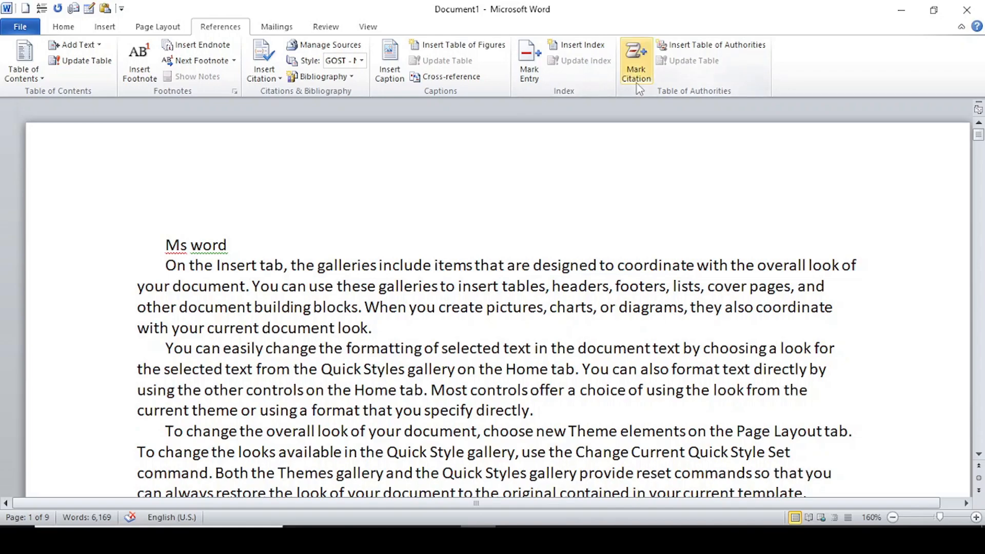
drag(153, 245, 246, 245)
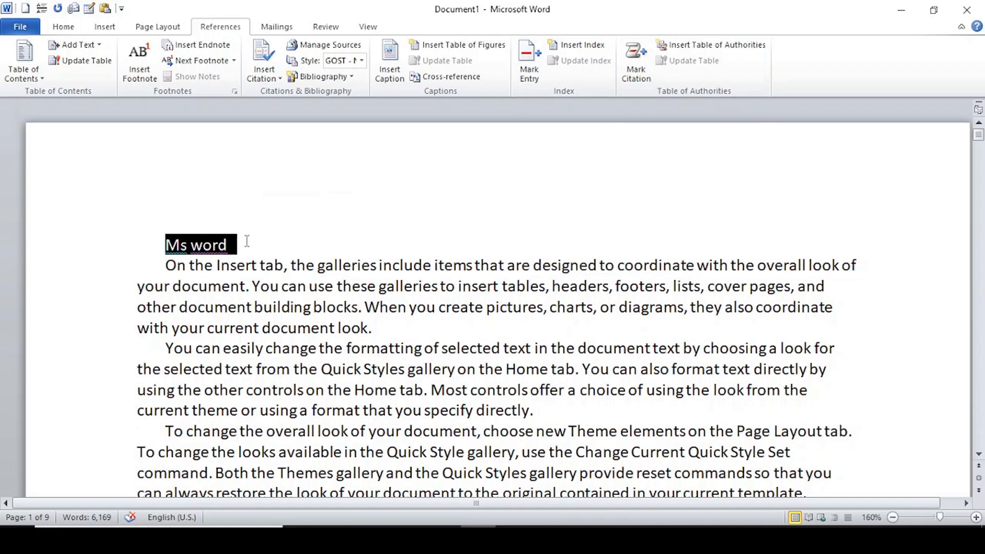
click(636, 77)
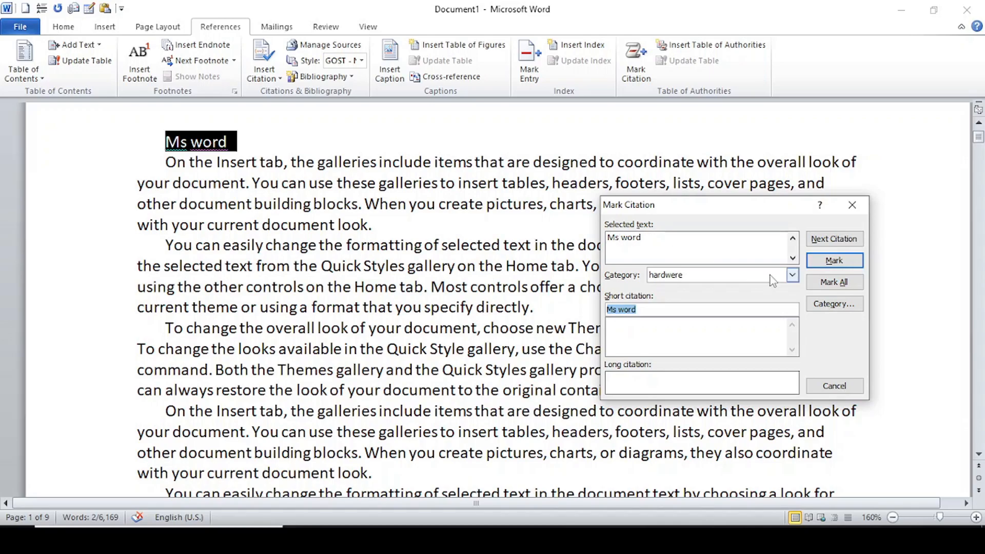
click(793, 276)
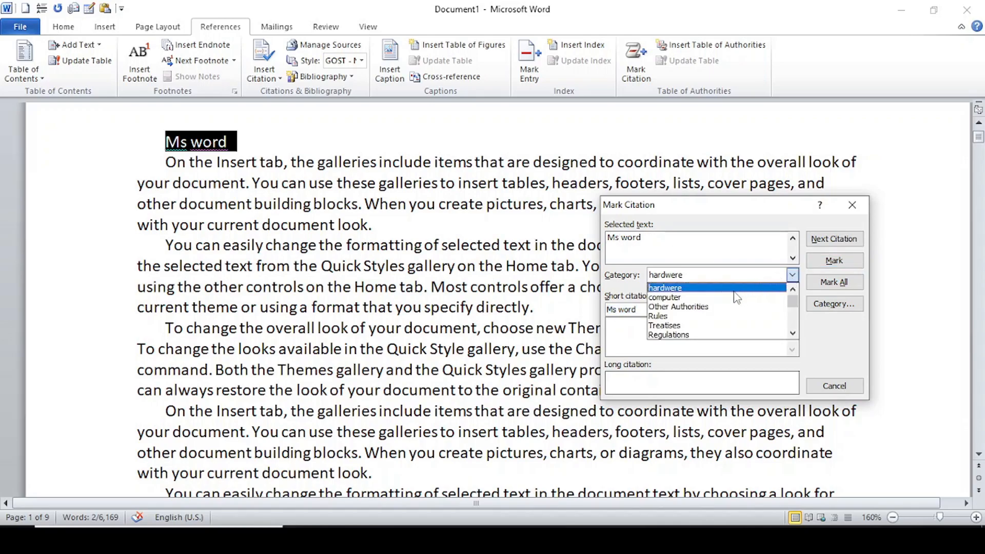
click(665, 297)
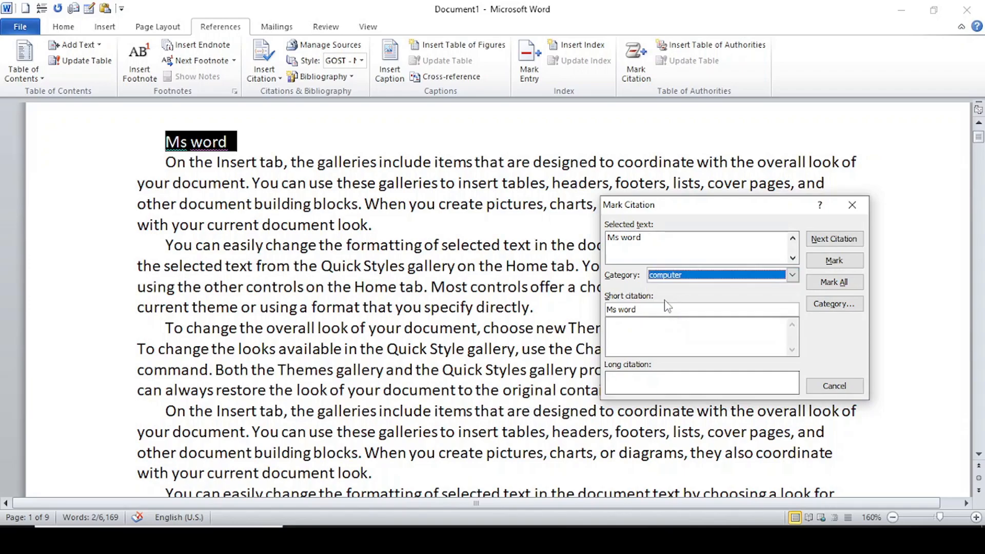
click(833, 264)
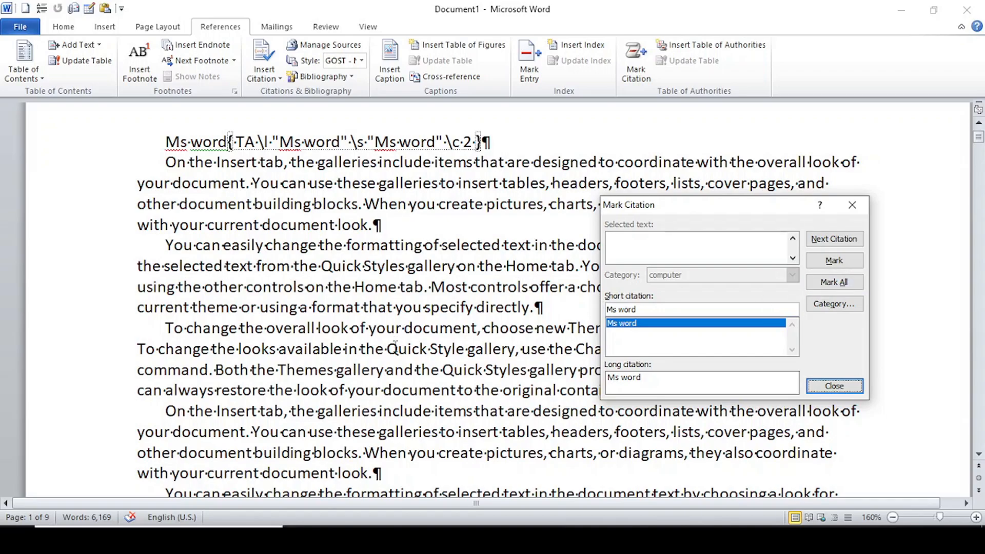
click(822, 389)
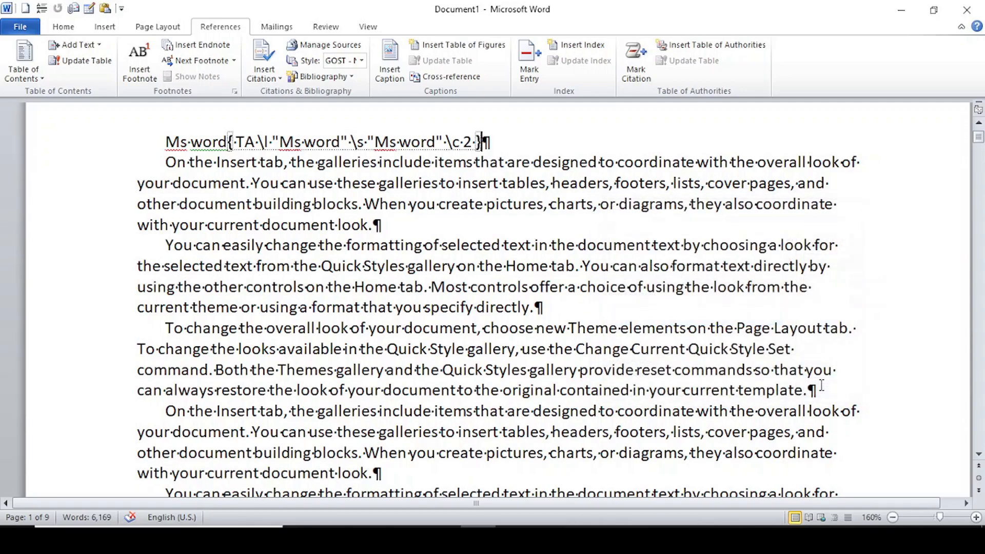
Step: Mark the "Ms powerpoint" heading on page 2 as a citation in the computer category
drag(979, 146, 981, 177)
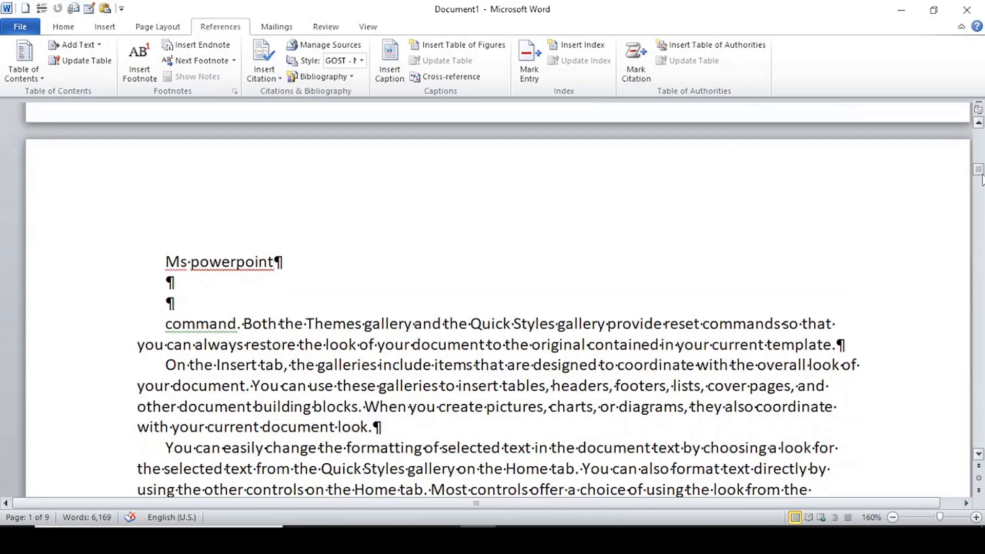
drag(163, 263, 274, 262)
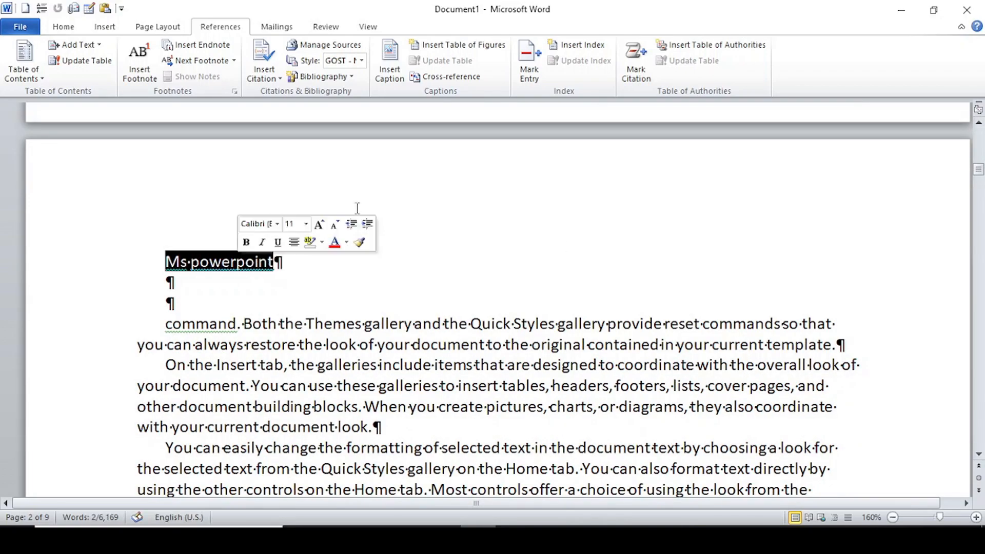
click(632, 73)
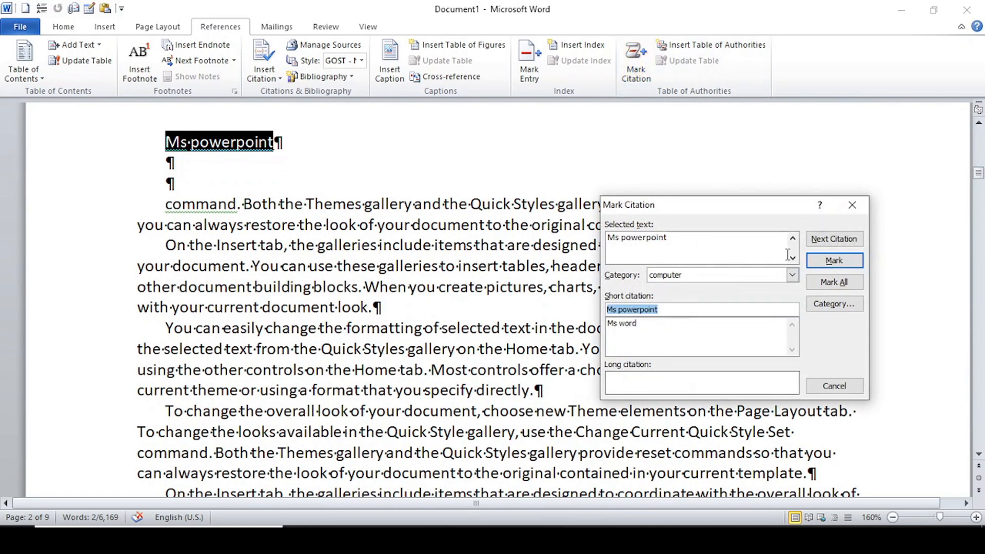
click(844, 262)
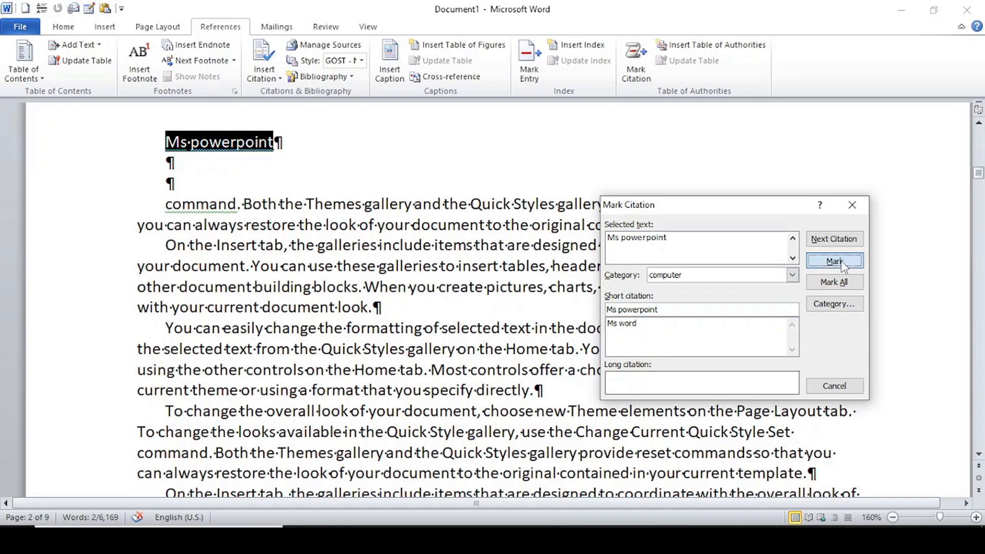
click(835, 392)
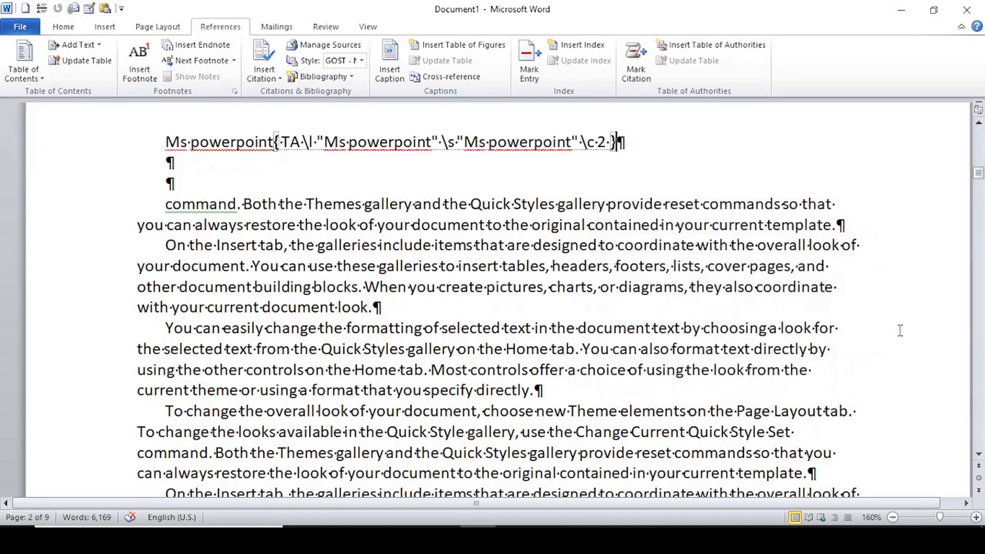
Step: Mark the "Ms excel" heading on page 3 as a citation in the computer category
drag(978, 172, 978, 204)
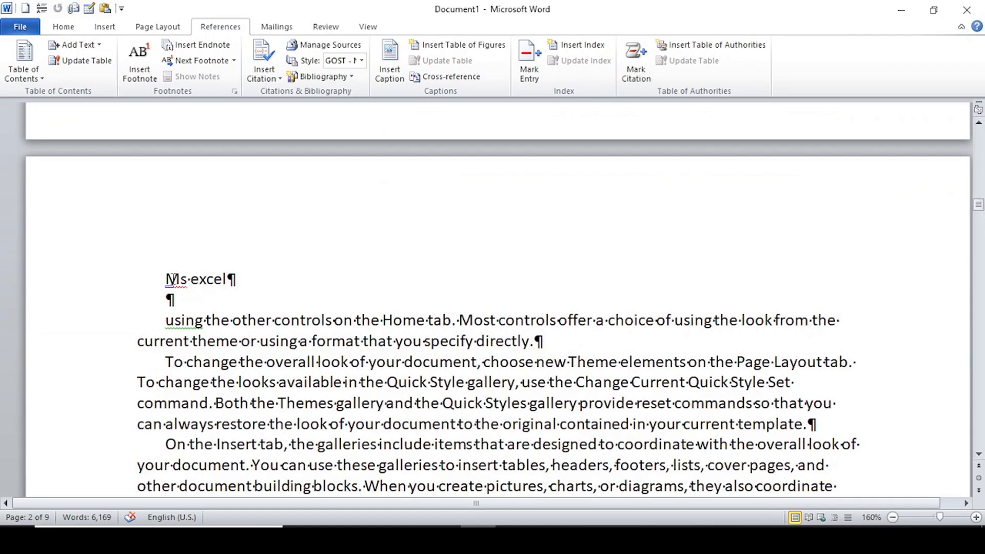
drag(166, 279, 236, 279)
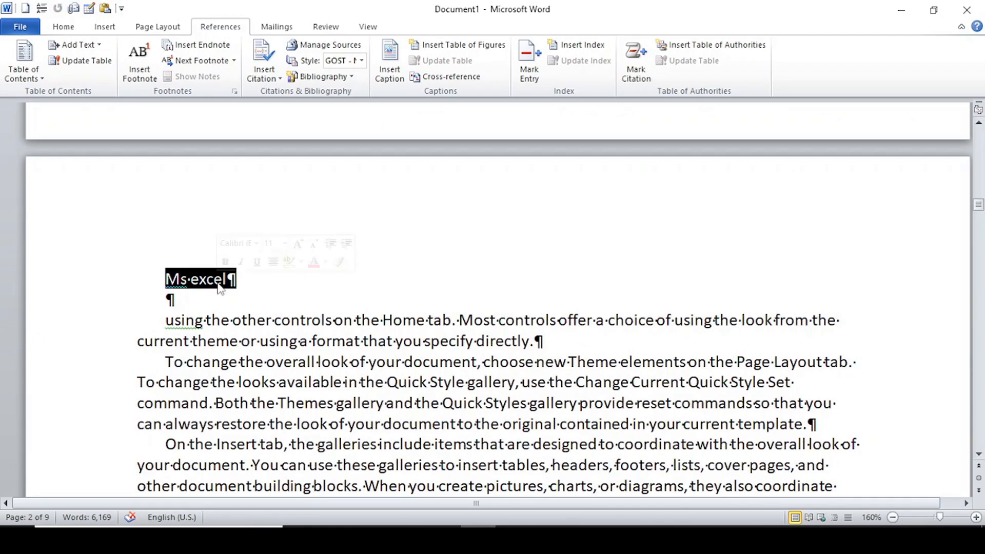
click(636, 62)
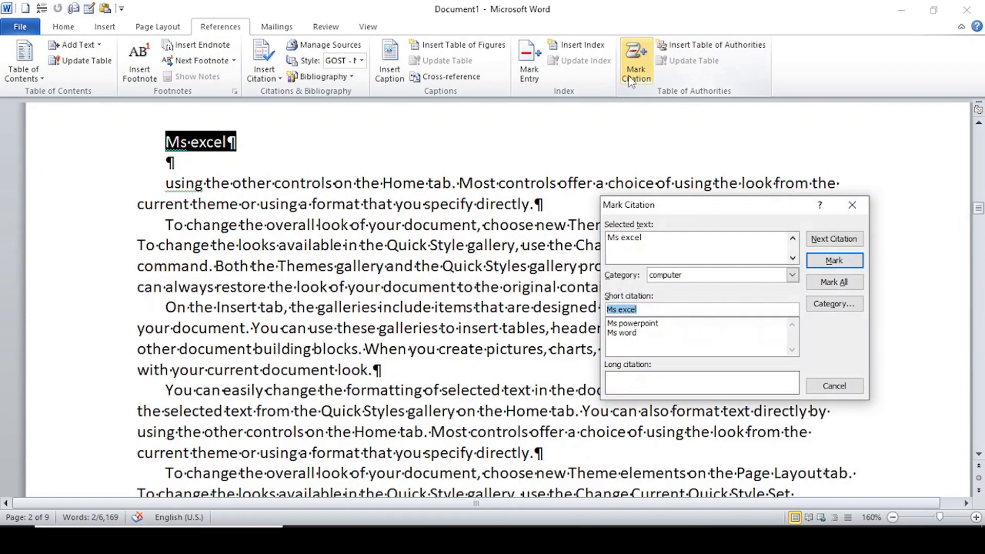
click(821, 263)
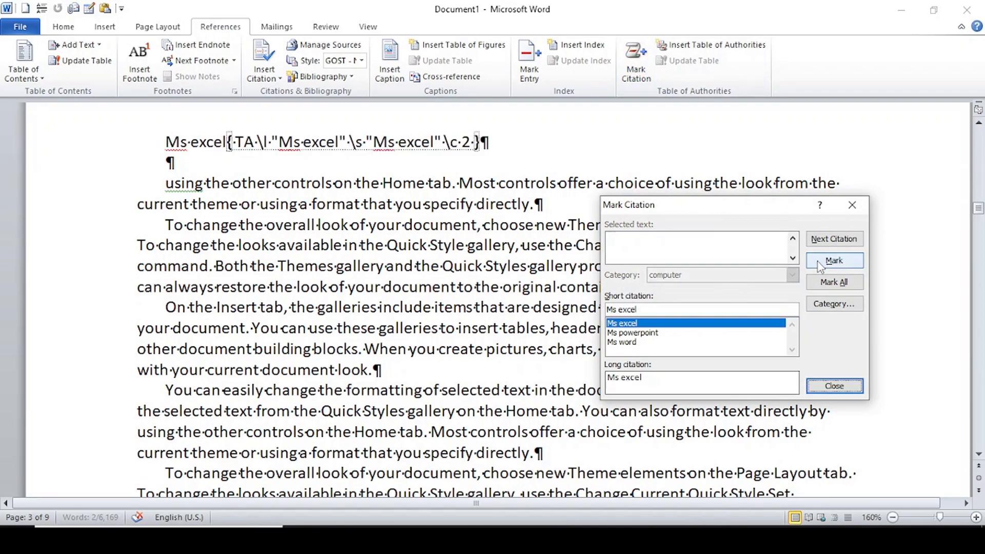
click(828, 387)
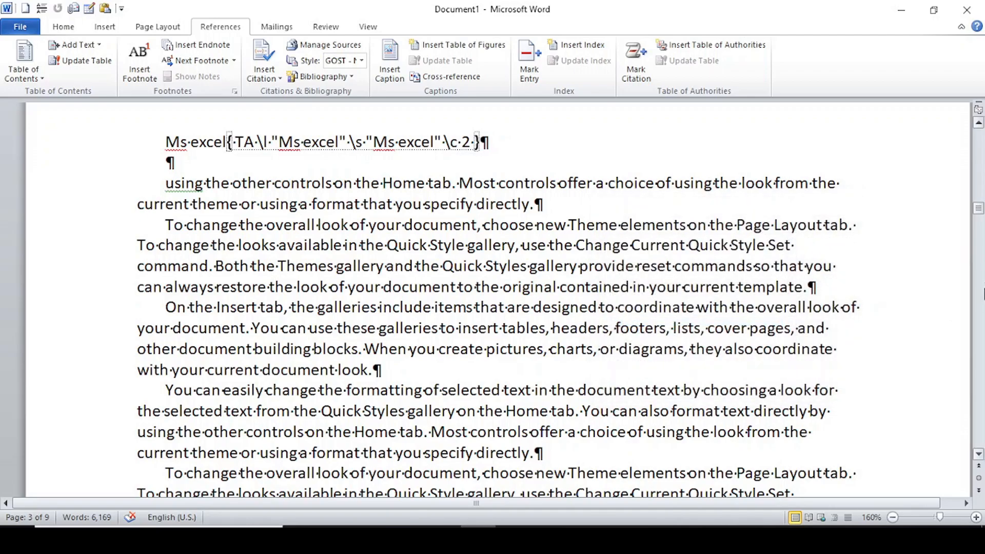
Step: Select the "Tayar" heading on page 4 for citation marking and rename the hardwere category as "autuparts"
drag(979, 208, 981, 240)
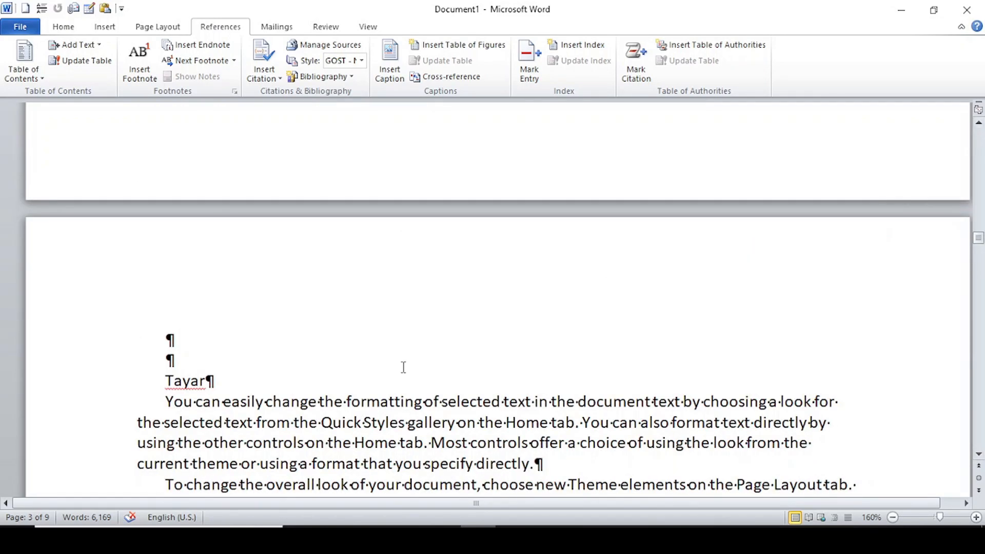
drag(166, 381, 214, 383)
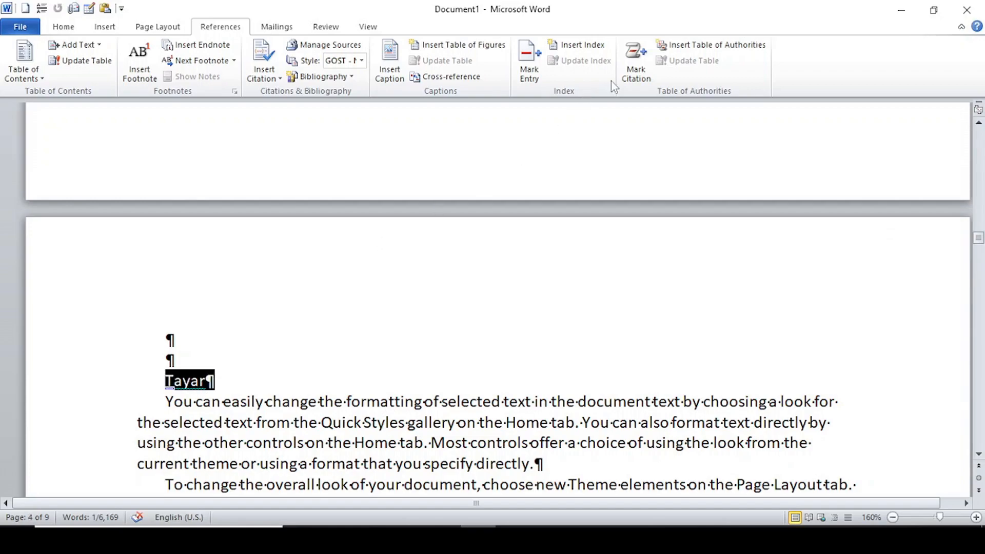
click(636, 64)
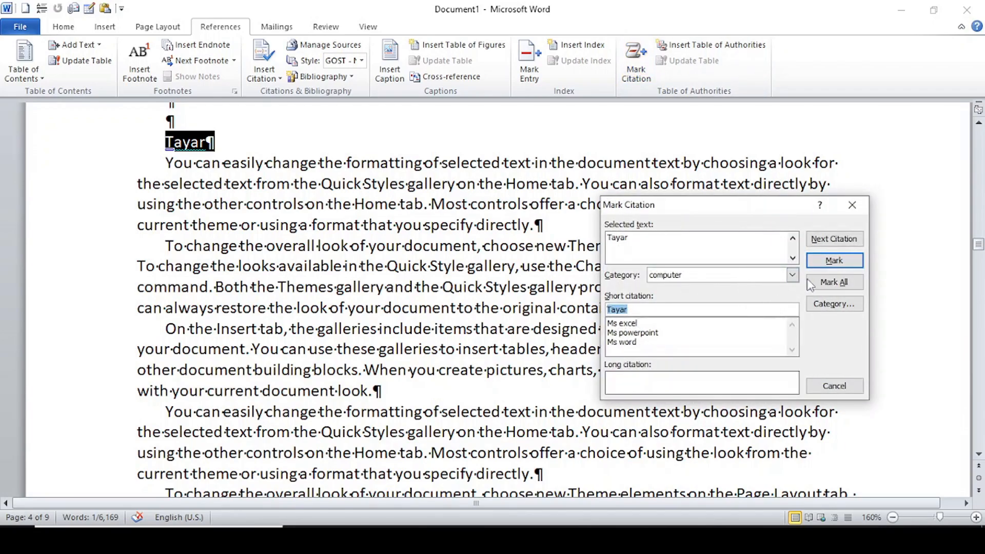
click(792, 275)
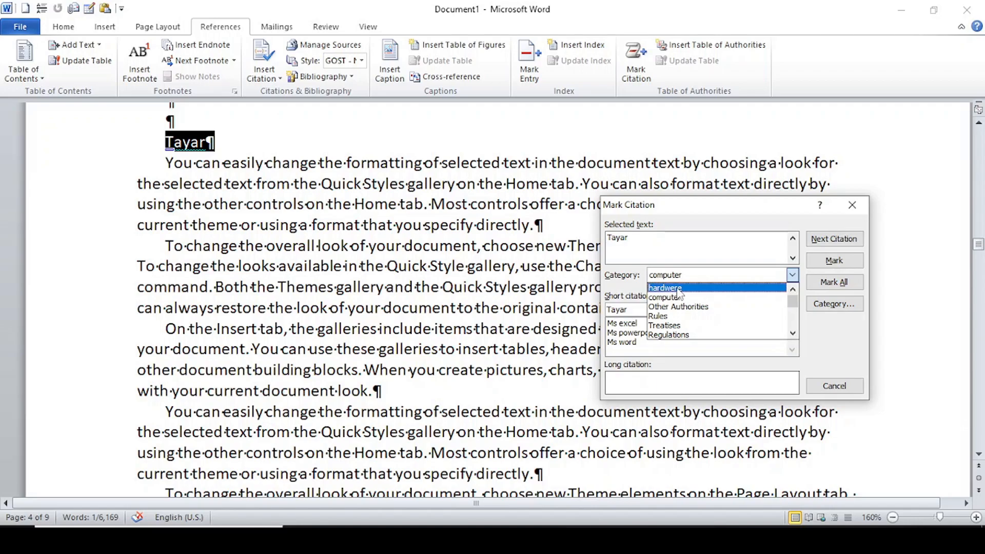
click(819, 305)
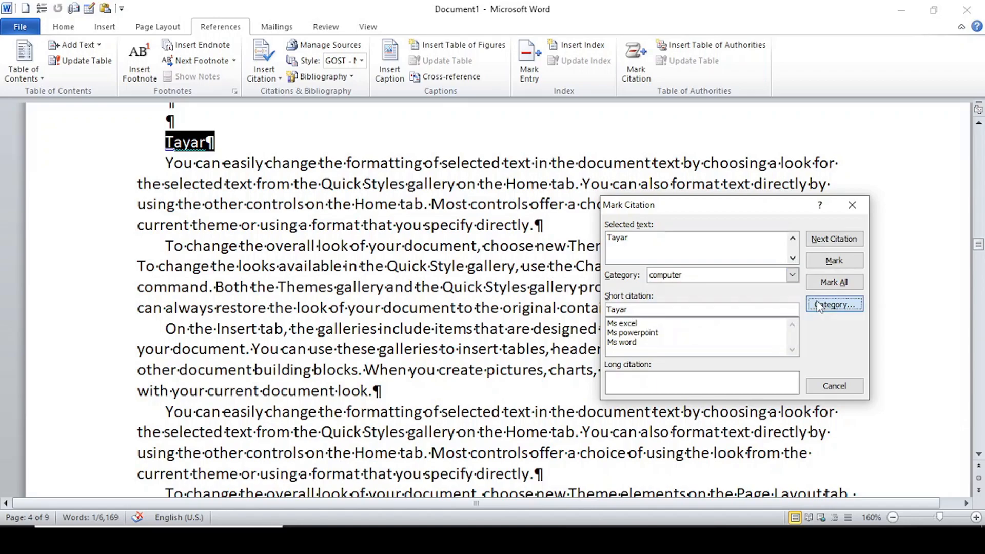
click(819, 306)
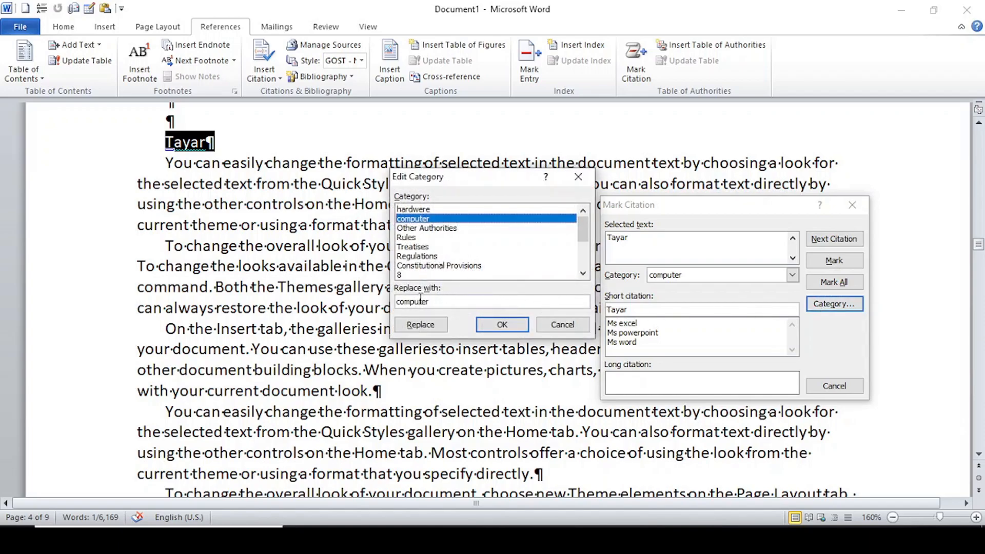
click(435, 303)
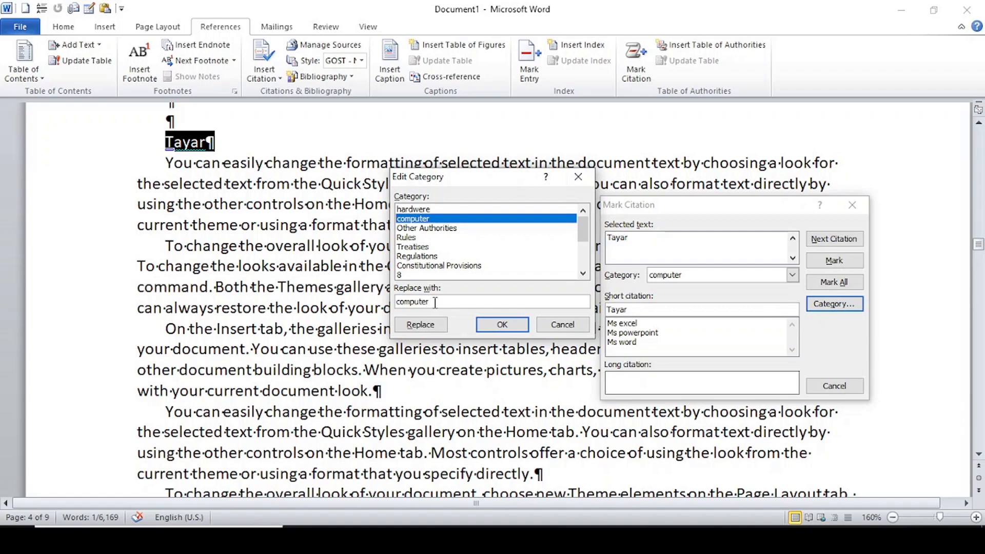
click(414, 212)
drag(430, 303, 386, 311)
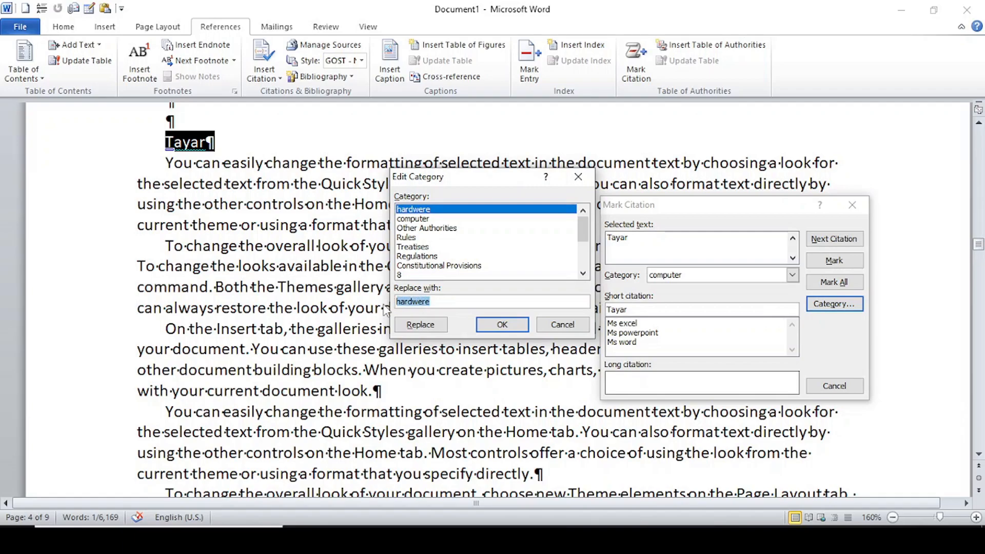
text(autuparts)
click(412, 324)
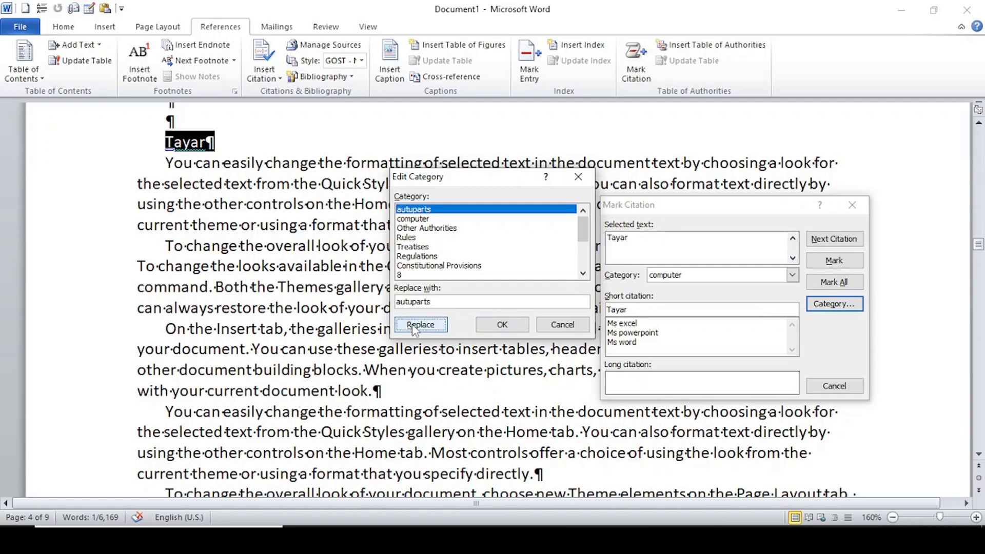
click(502, 324)
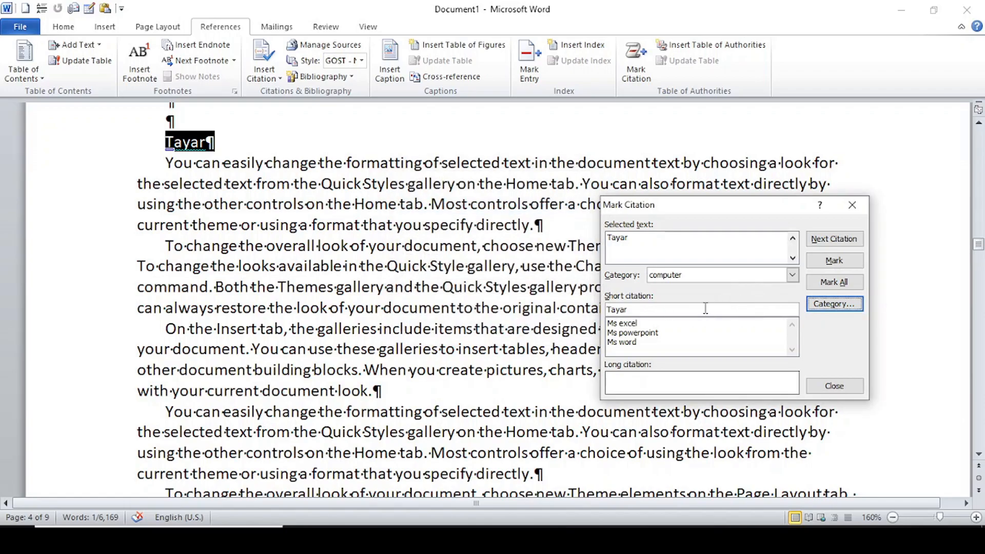
Step: Mark the selected "Tayar" heading as a citation in the autuparts category
click(793, 275)
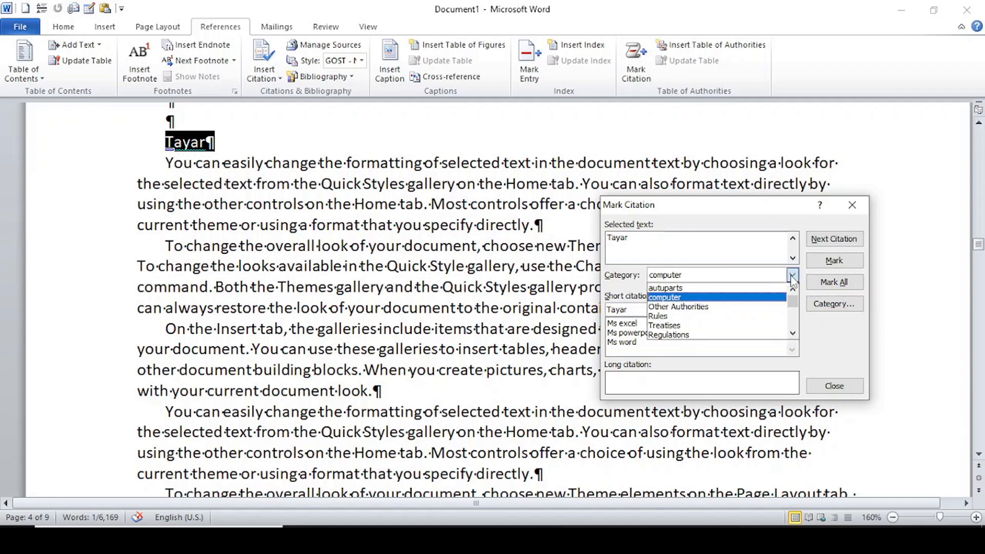
click(725, 289)
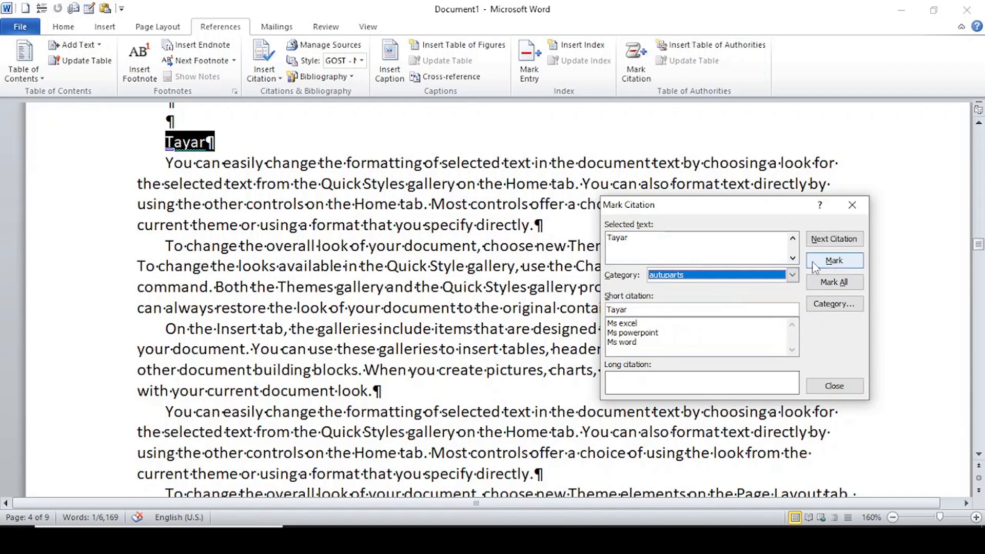
click(833, 263)
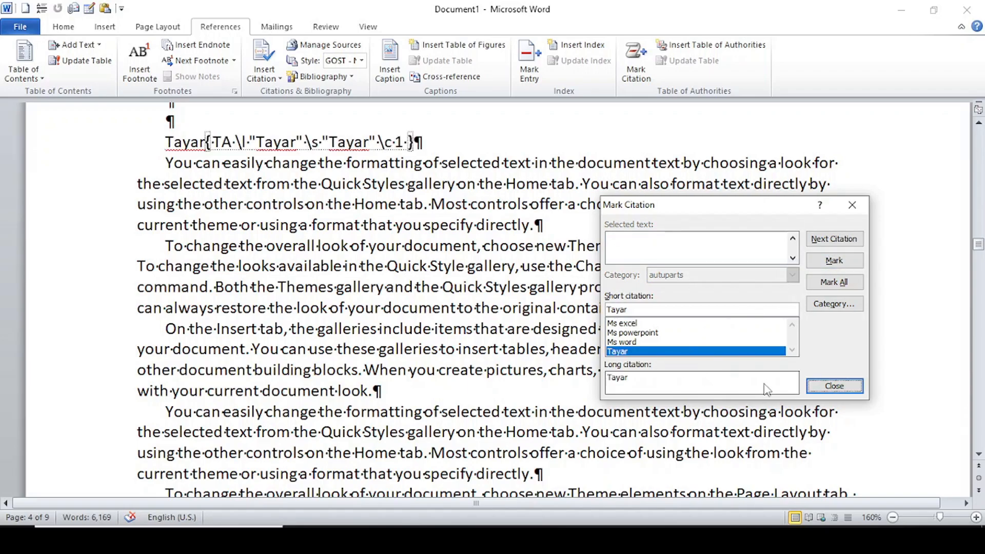
click(833, 261)
click(837, 387)
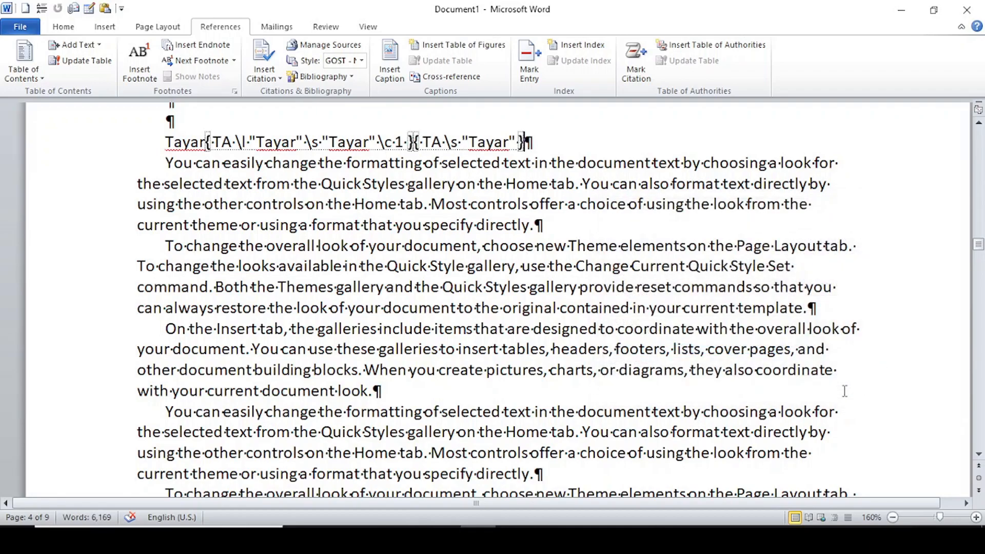
Step: Mark the "Oil" heading on page 5 as a citation in the autuparts category
drag(978, 244, 979, 274)
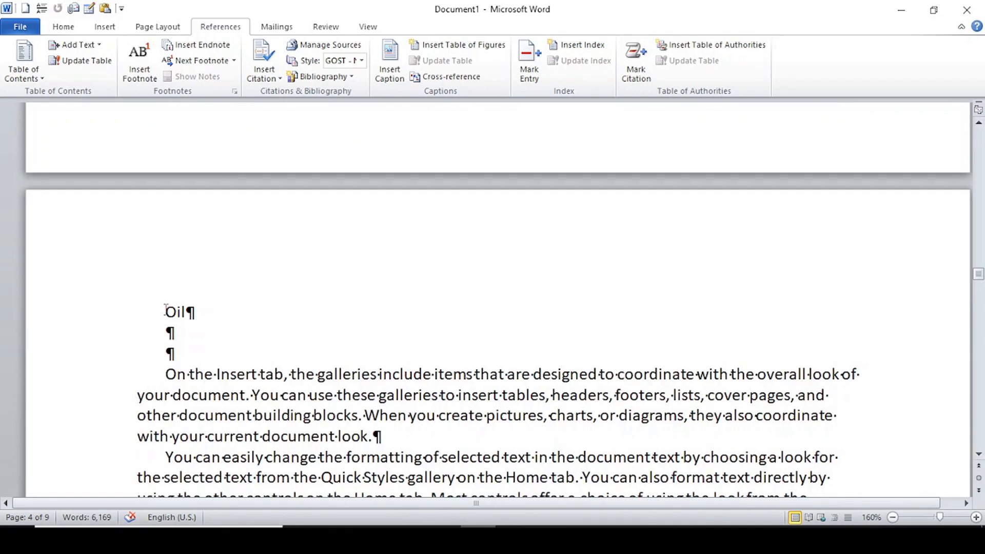
drag(165, 310, 196, 312)
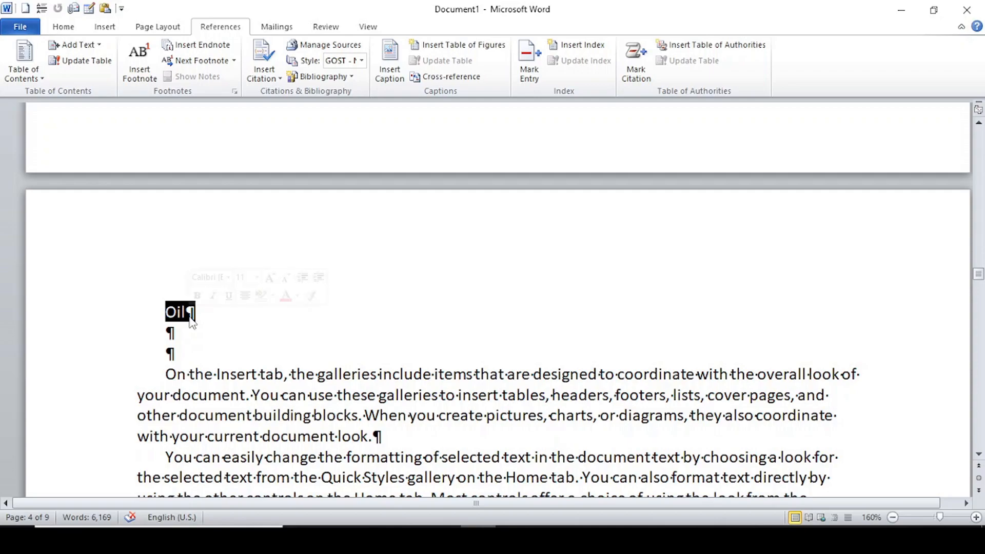
click(636, 64)
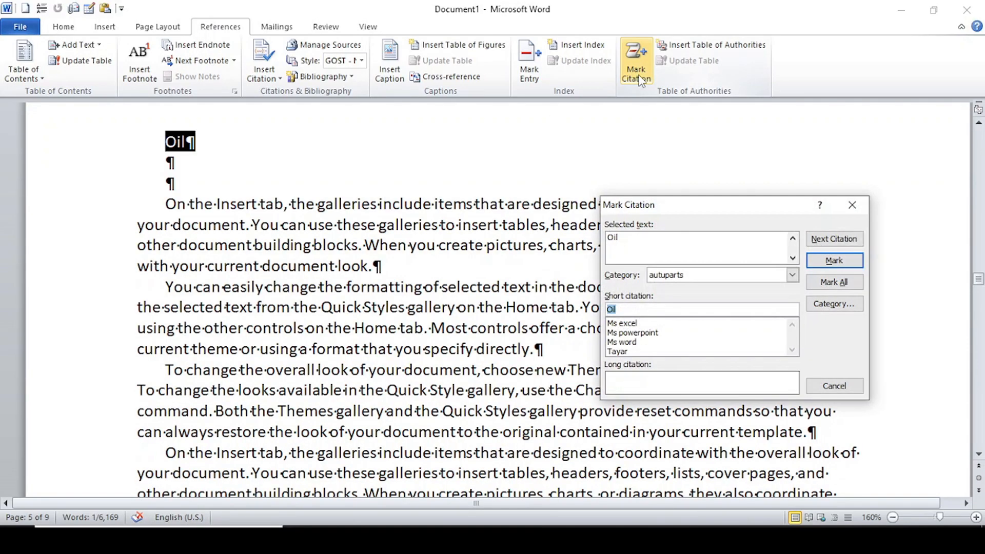
click(823, 262)
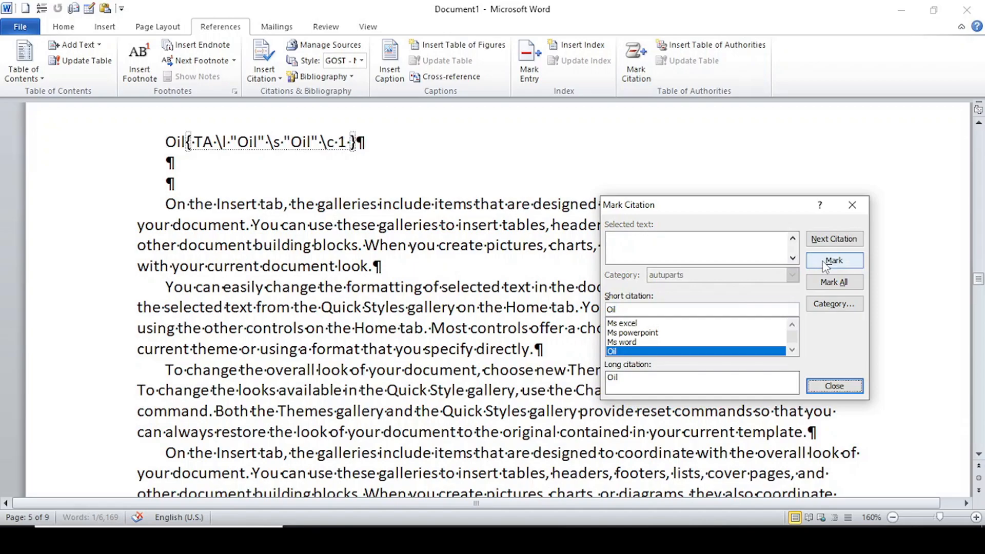
Step: Mark the "Seat cover" heading on page 6 as a citation in the autuparts category
click(834, 387)
drag(978, 281, 979, 313)
drag(162, 329, 248, 329)
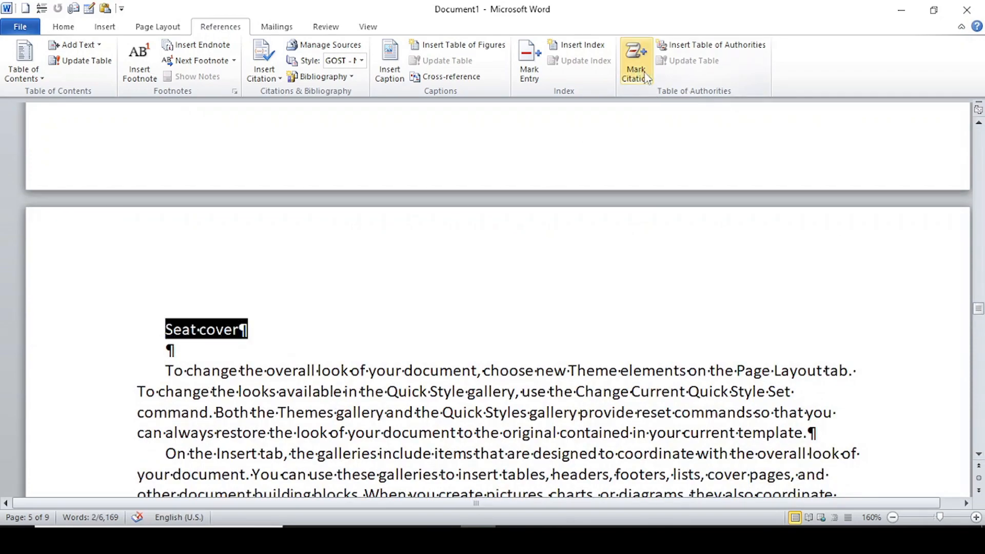
click(636, 65)
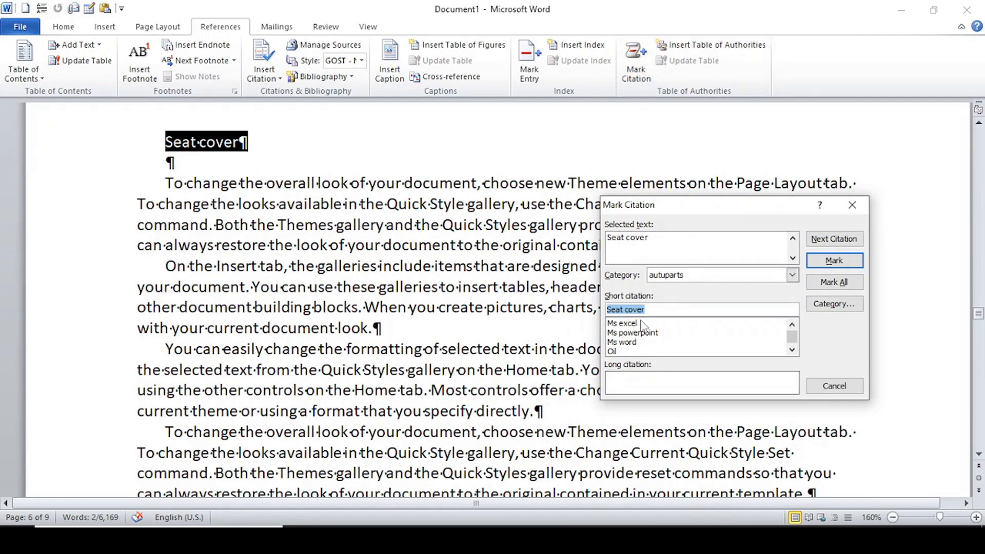
click(832, 261)
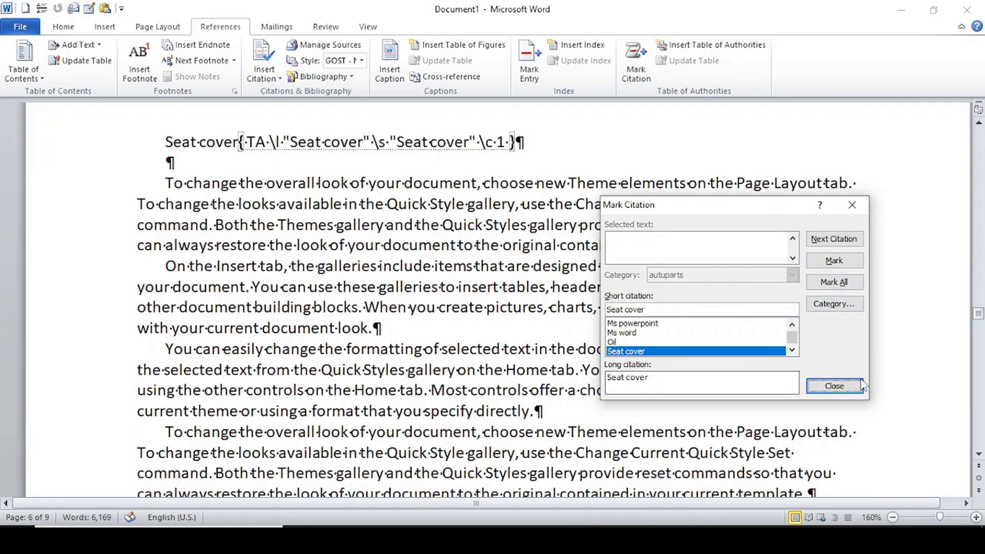
click(835, 387)
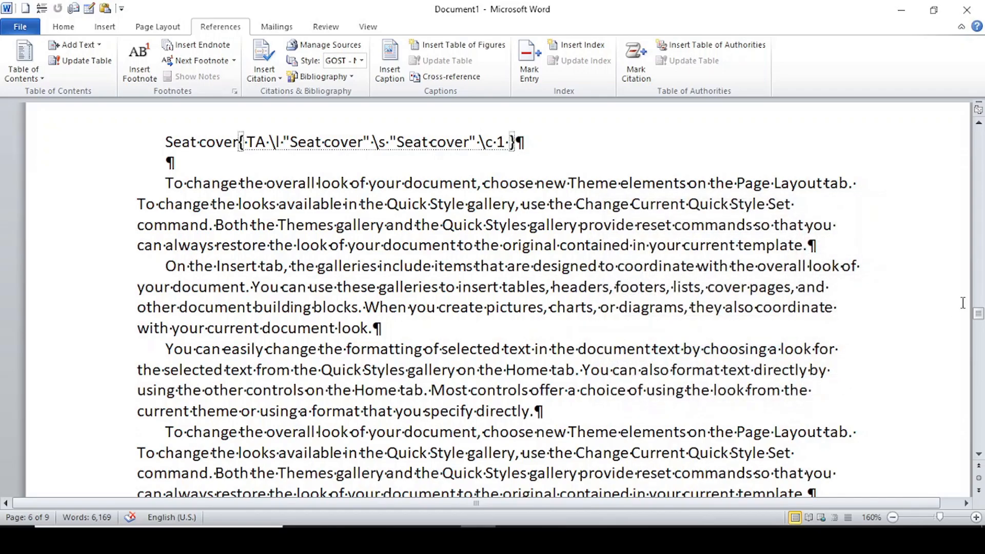
Step: Return to the start of page 1 and hide the paragraph marks and citation field codes
drag(977, 318, 943, 113)
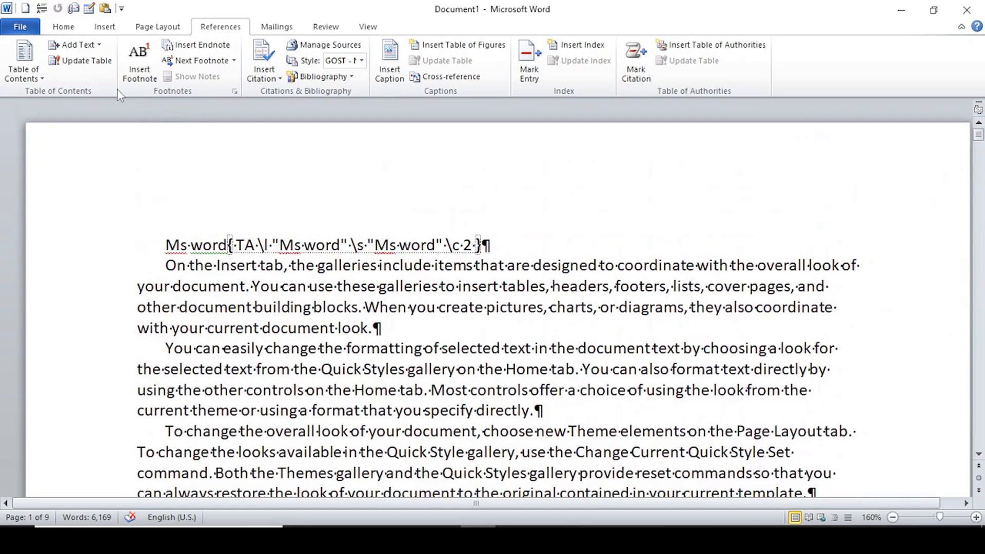
click(63, 27)
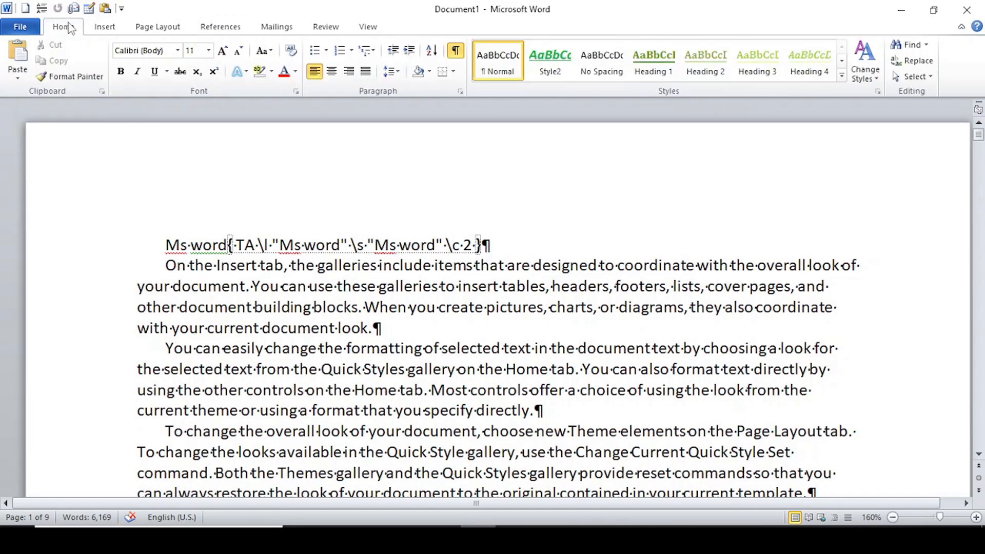
click(458, 53)
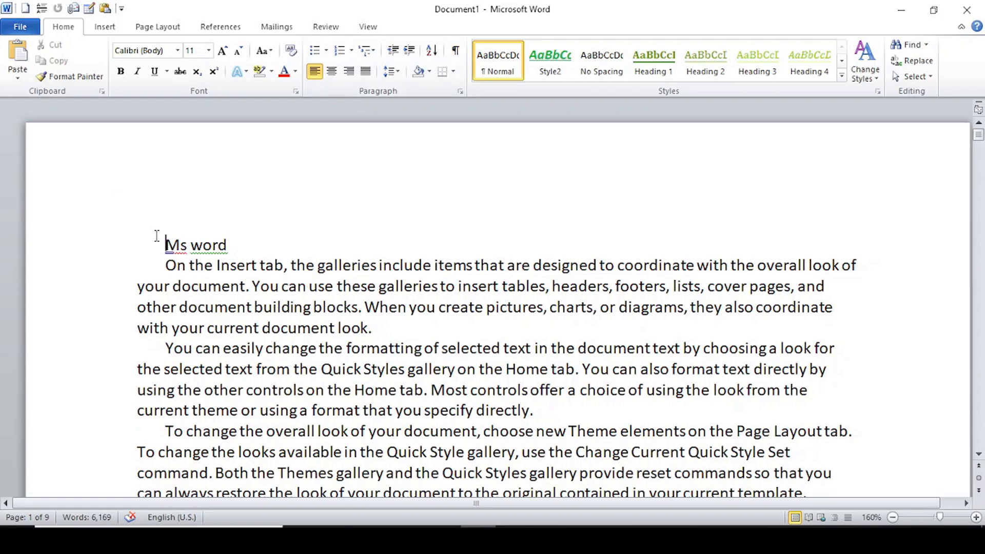
Step: Insert four blank lines above the "Ms word" heading on page 1 and place the cursor on the first one
key(Return)
key(Return)
key(Return)
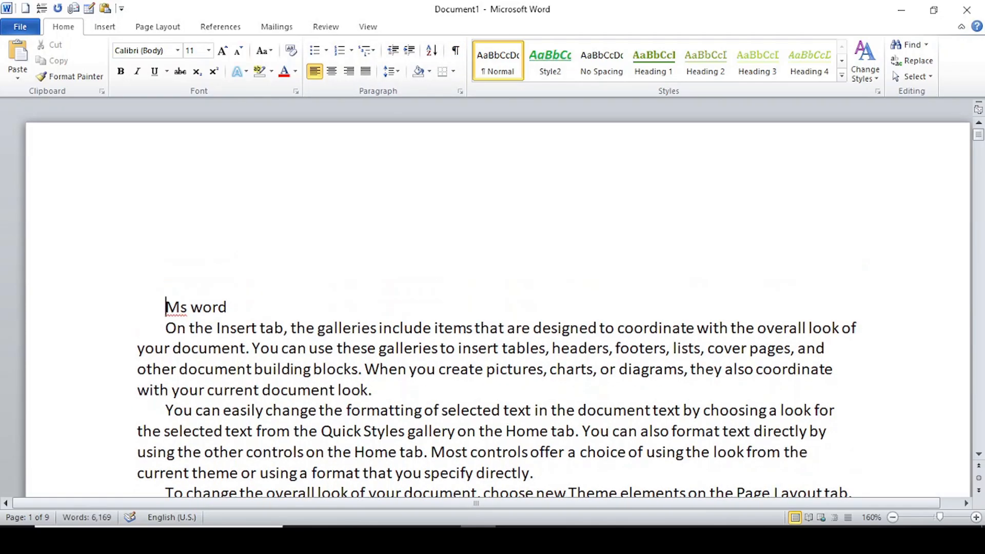
key(Return)
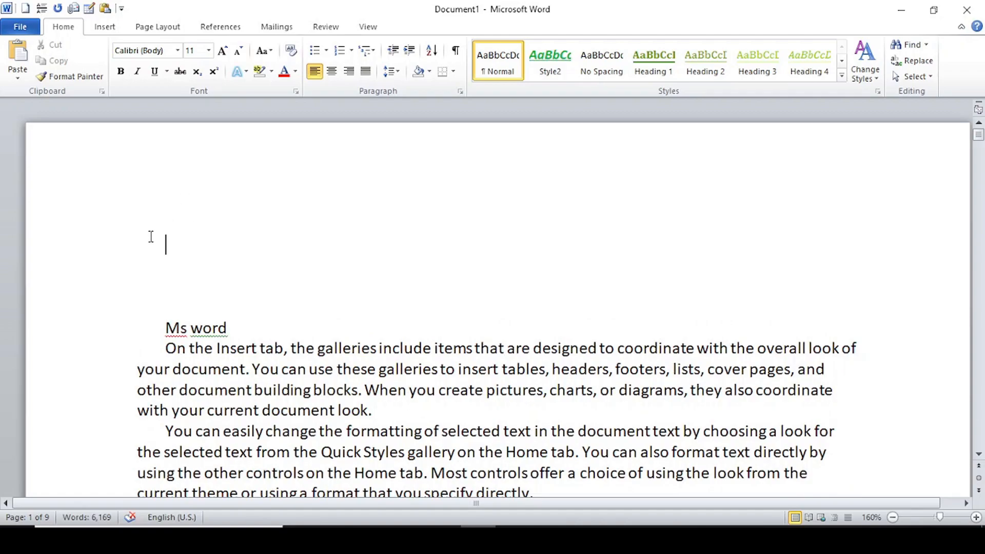
Step: Insert a table of authorities for only the computer category above the "Ms word" heading and undo the insertion
click(221, 27)
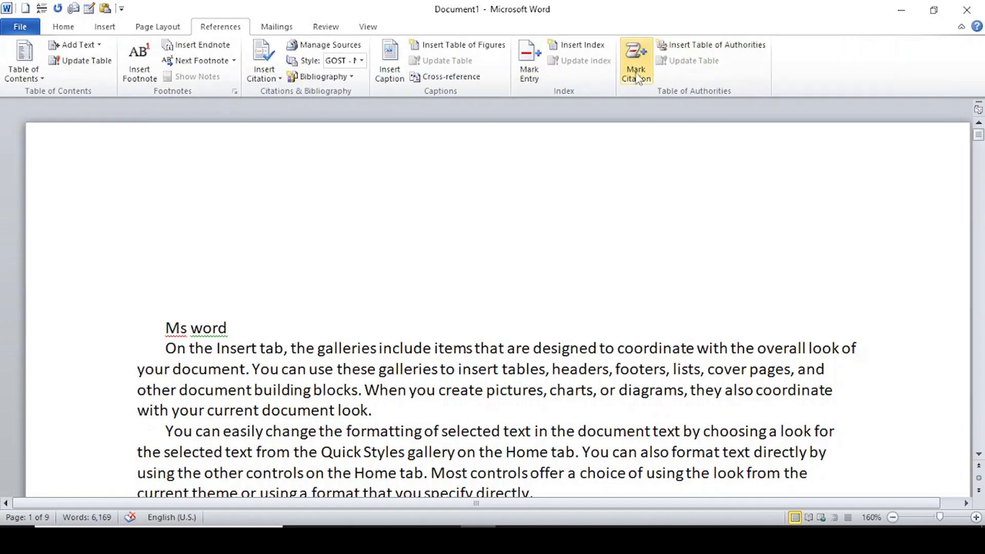
click(721, 50)
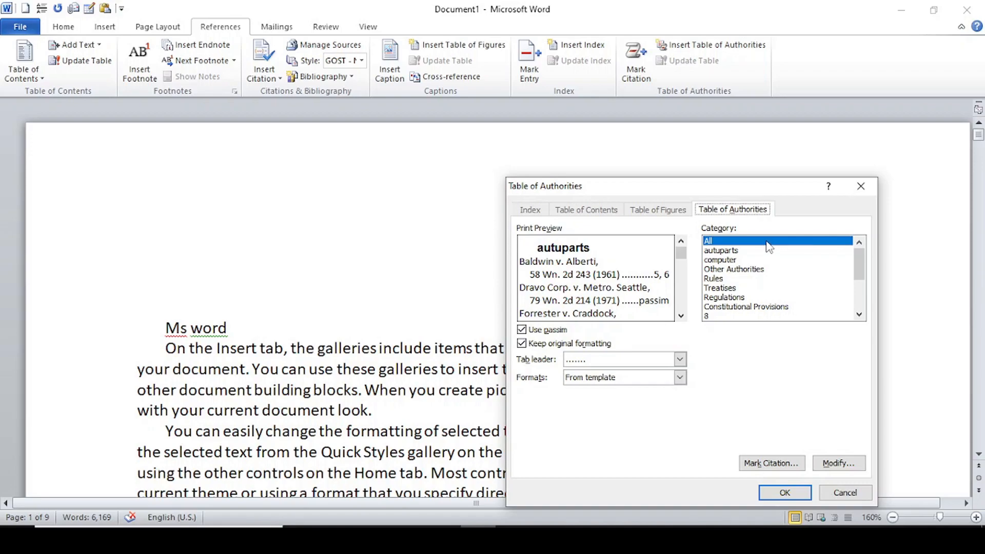
click(736, 252)
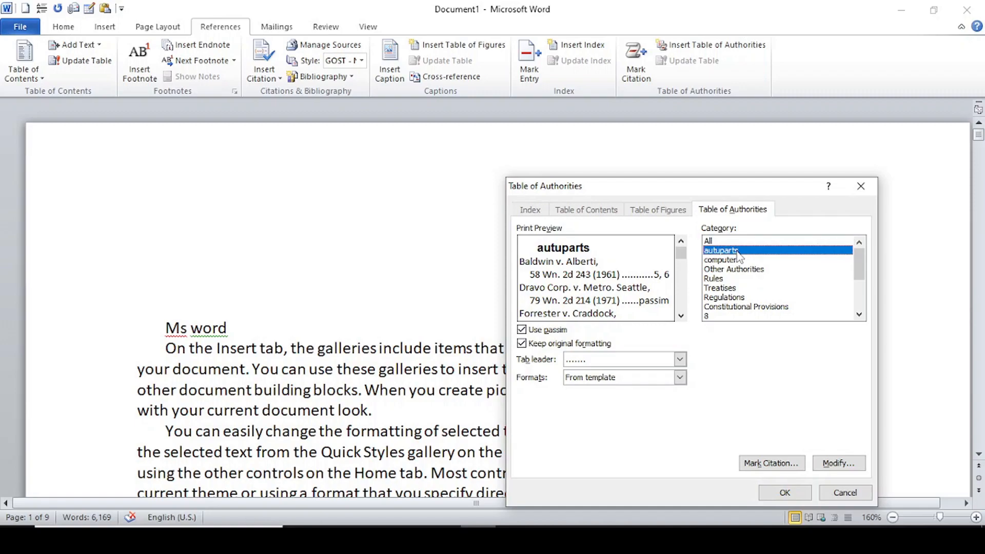
click(733, 267)
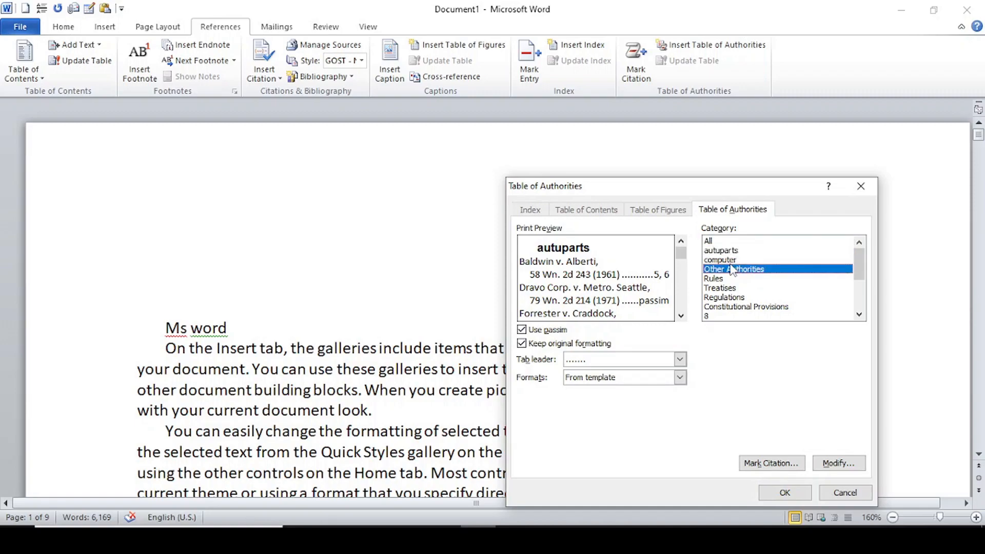
click(730, 260)
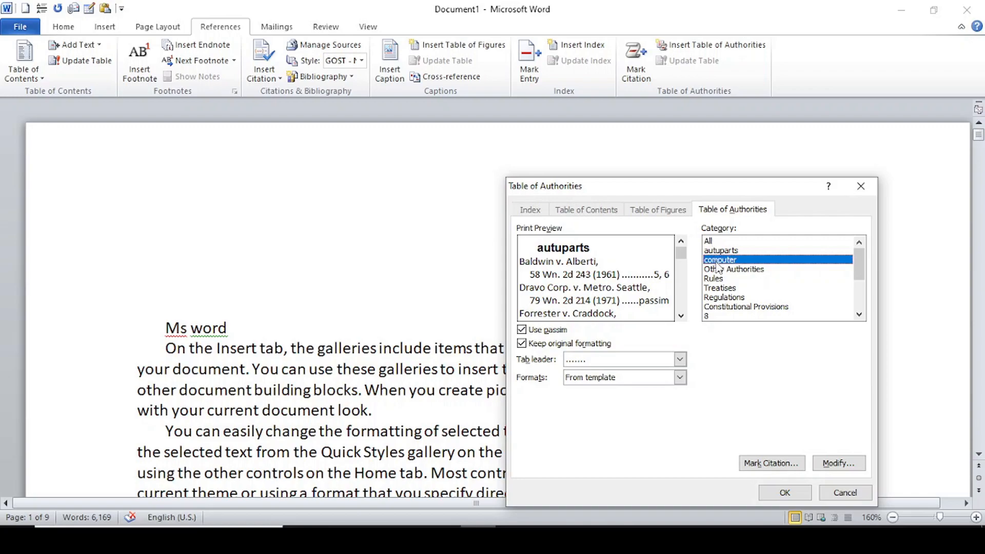
click(784, 492)
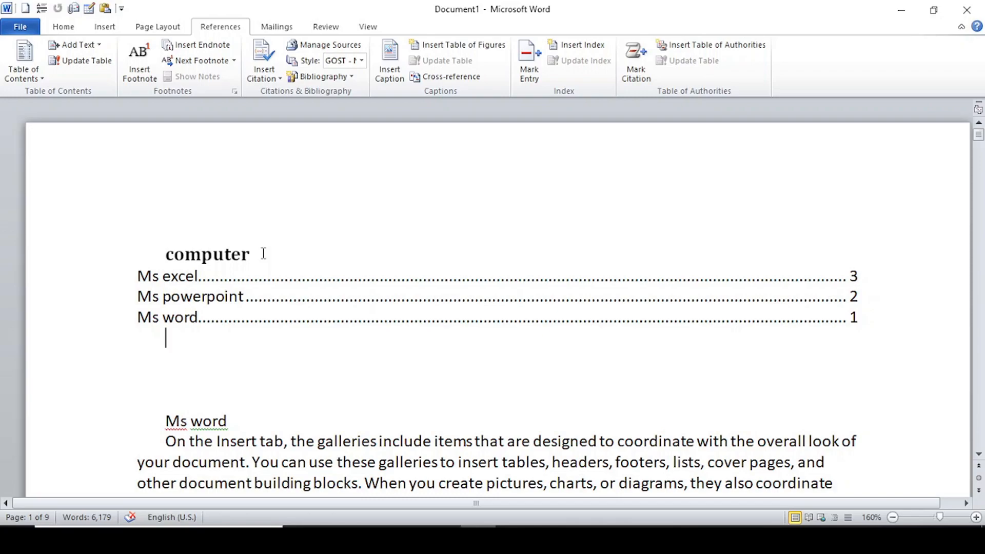
key(ctrl+z)
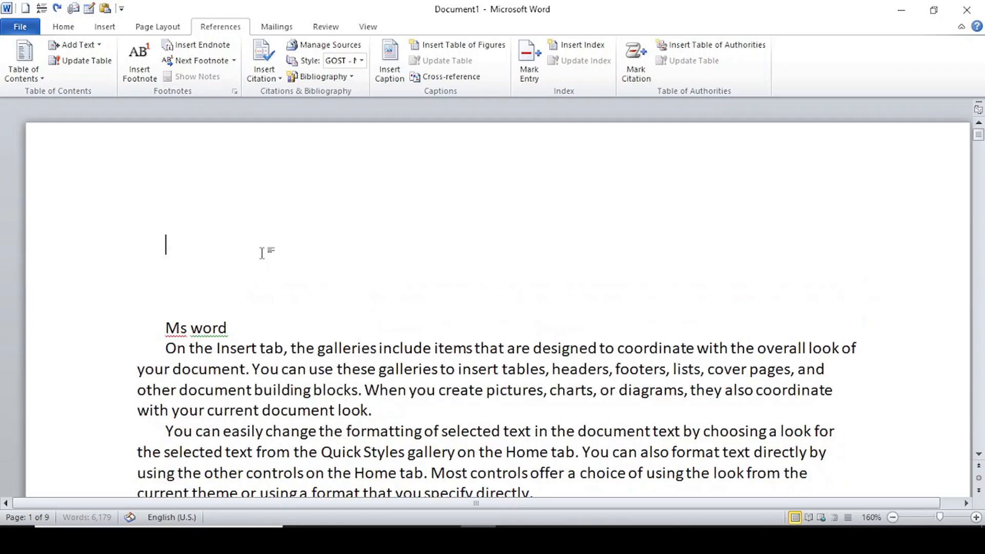
Step: Insert a table of authorities for only the autuparts category above the "Ms word" heading and undo the insertion
click(722, 48)
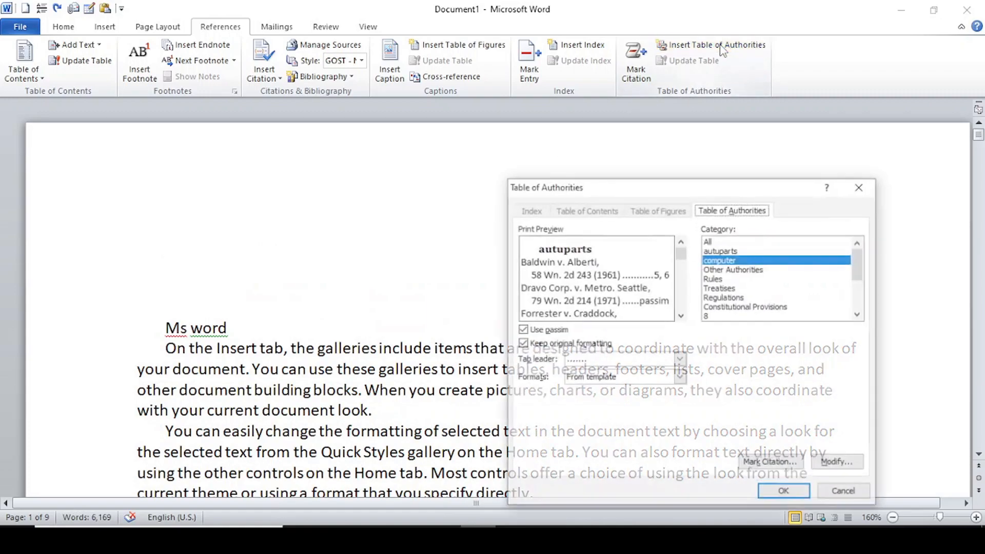
click(722, 253)
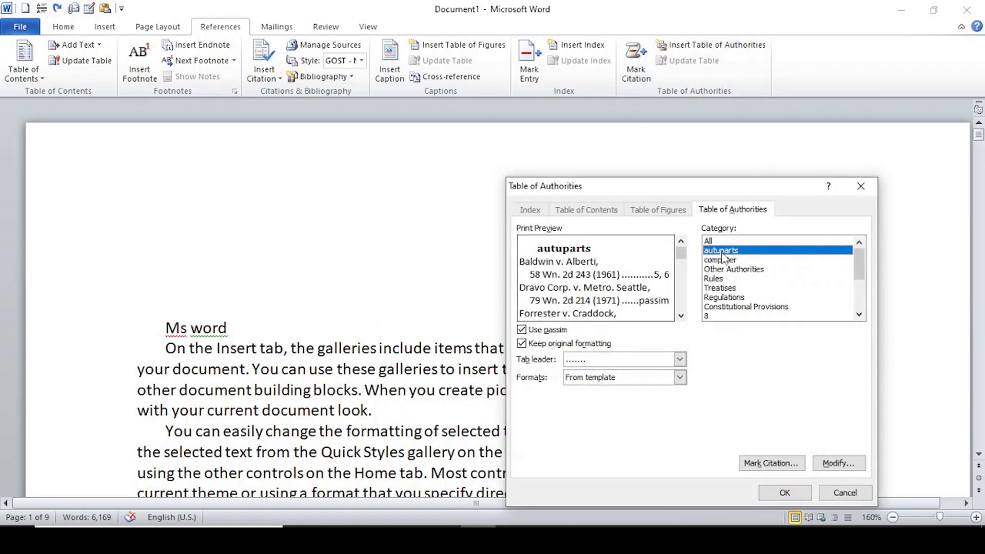
click(784, 493)
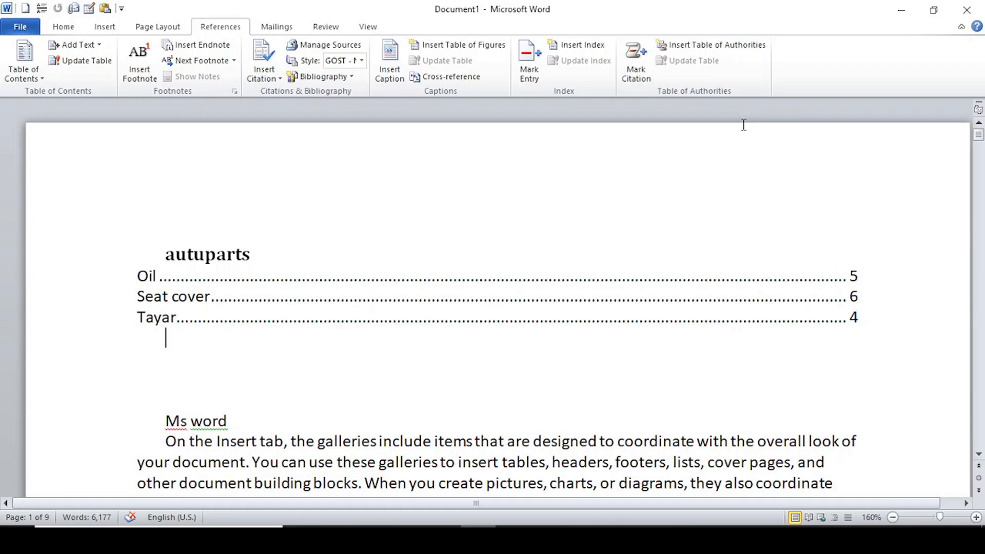
key(ctrl+z)
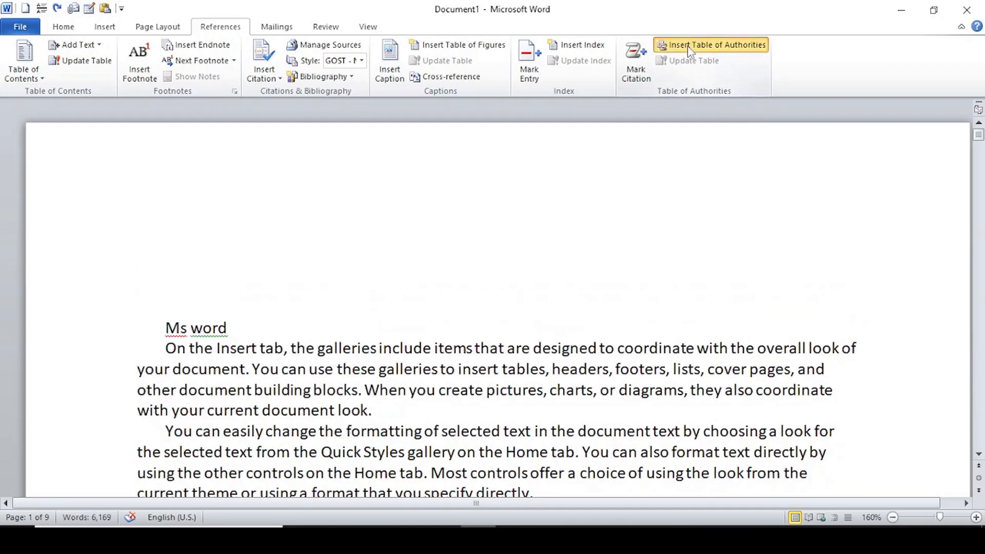
Step: Insert a table of authorities covering all categories on the blank line above the "Ms word" heading
click(691, 51)
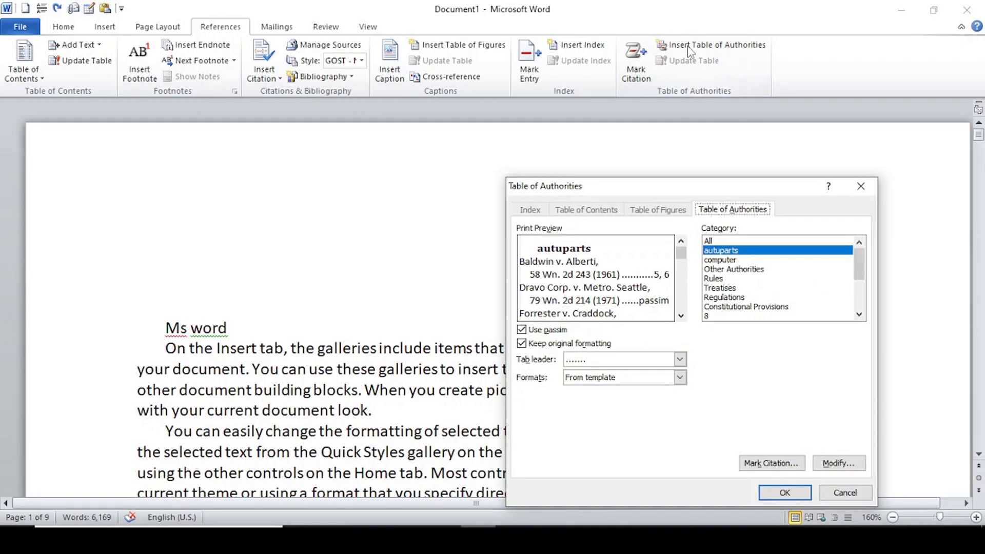
click(714, 242)
click(773, 492)
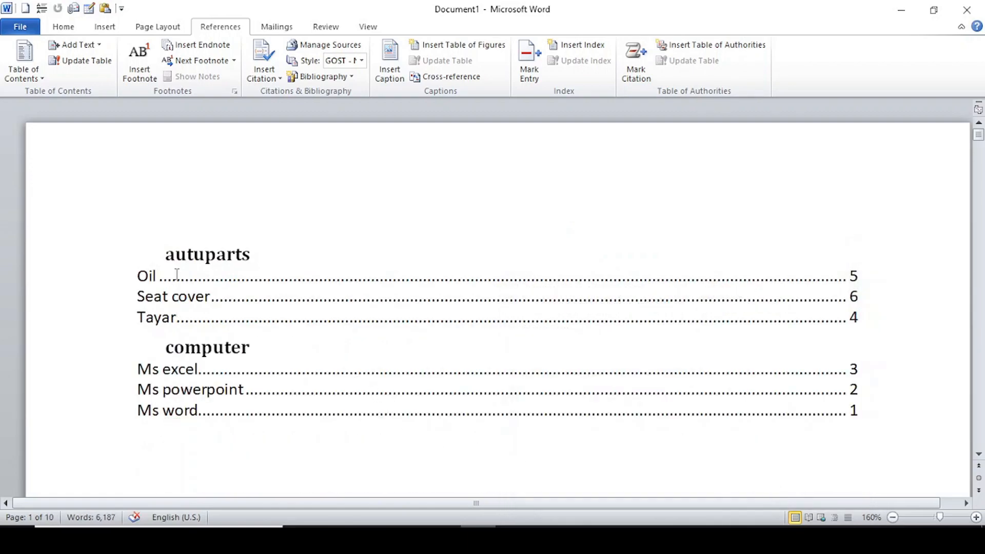